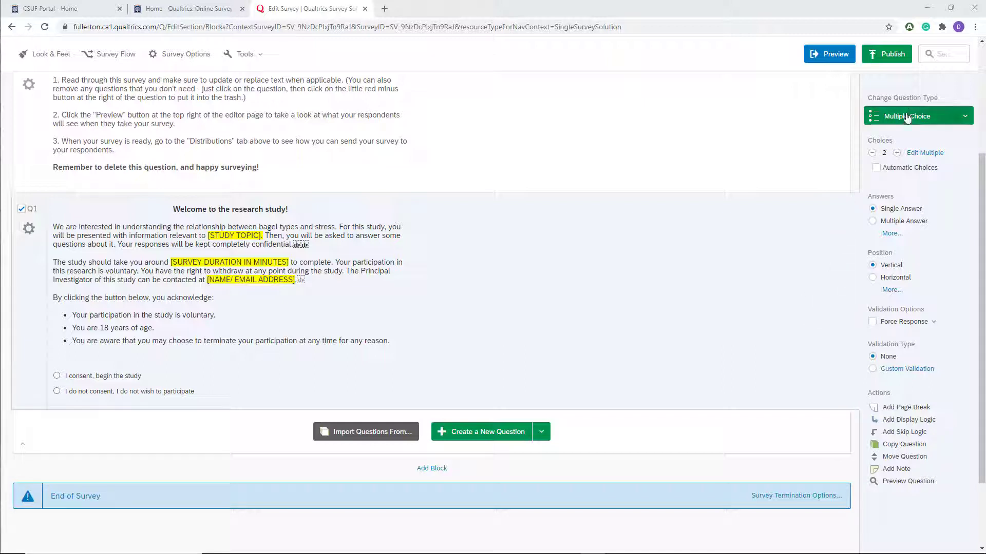
Step: Review the available question types and the additional answer formats for the consent question
{"action": "left_click", "coordinate": [965, 117]}
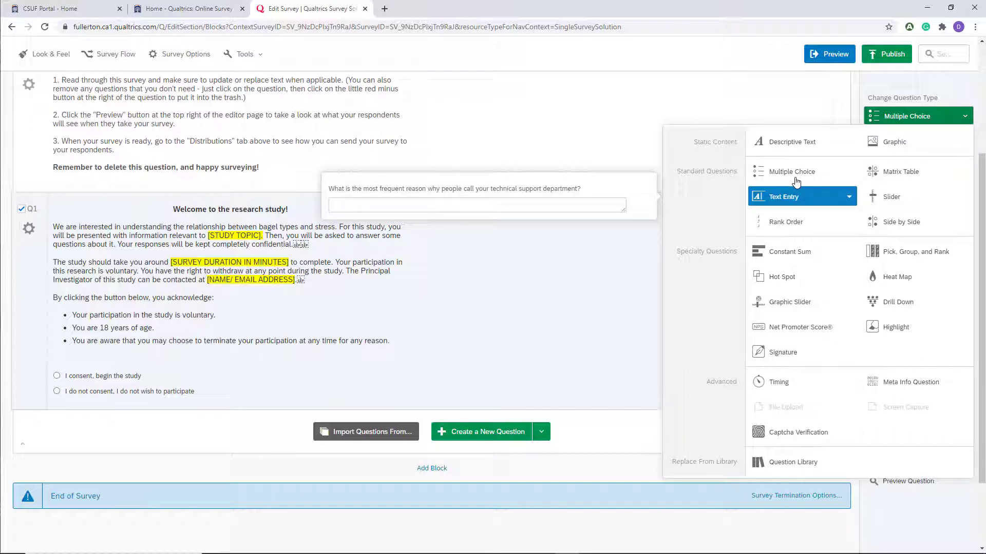
{"action": "left_click", "coordinate": [614, 422]}
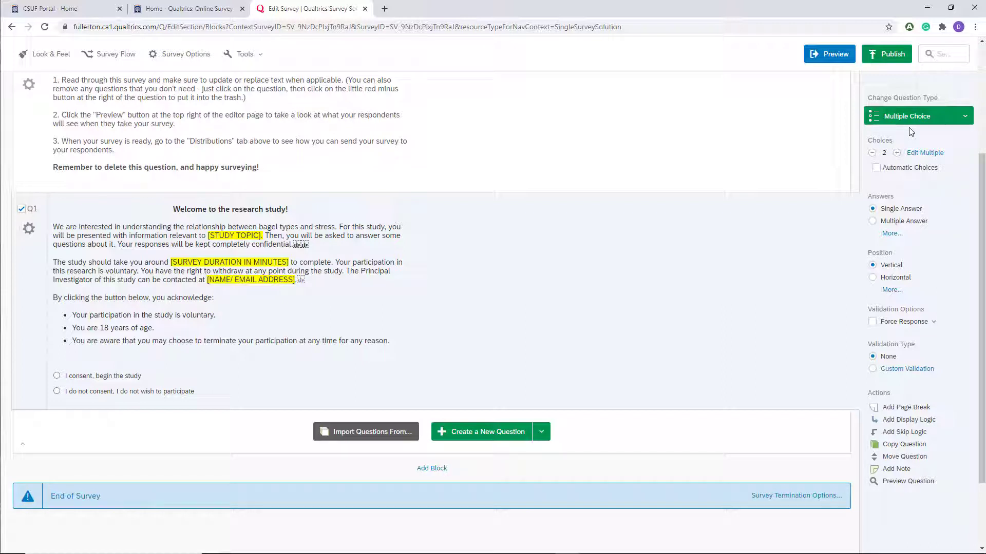
{"action": "left_click", "coordinate": [893, 233]}
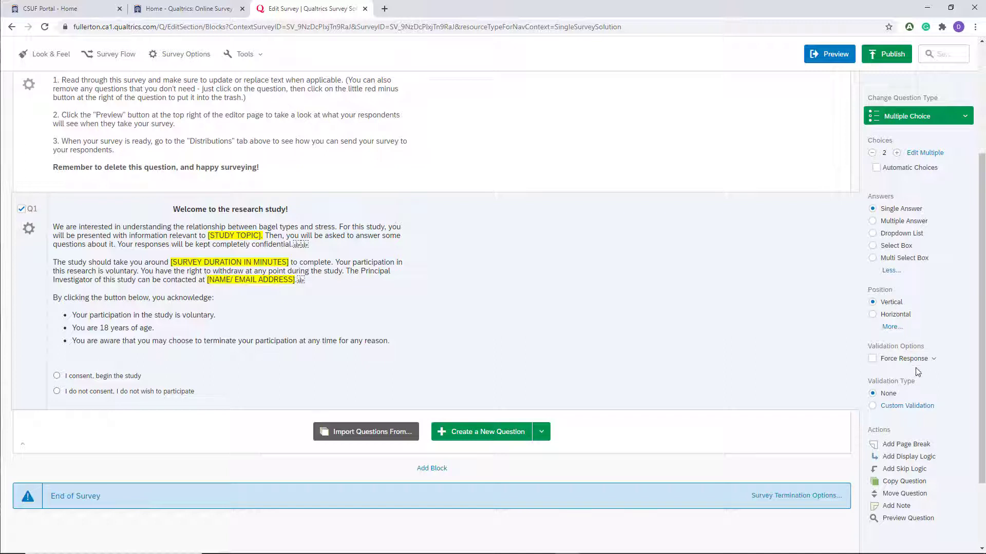
{"action": "scroll", "coordinate": [916, 367], "scroll_direction": "down", "scroll_amount": 2}
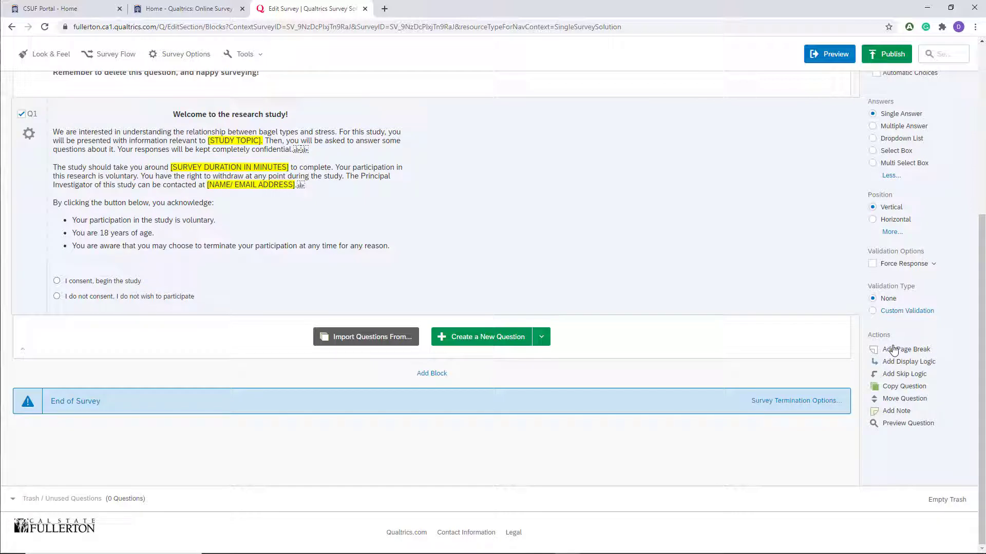
{"action": "left_click", "coordinate": [642, 347]}
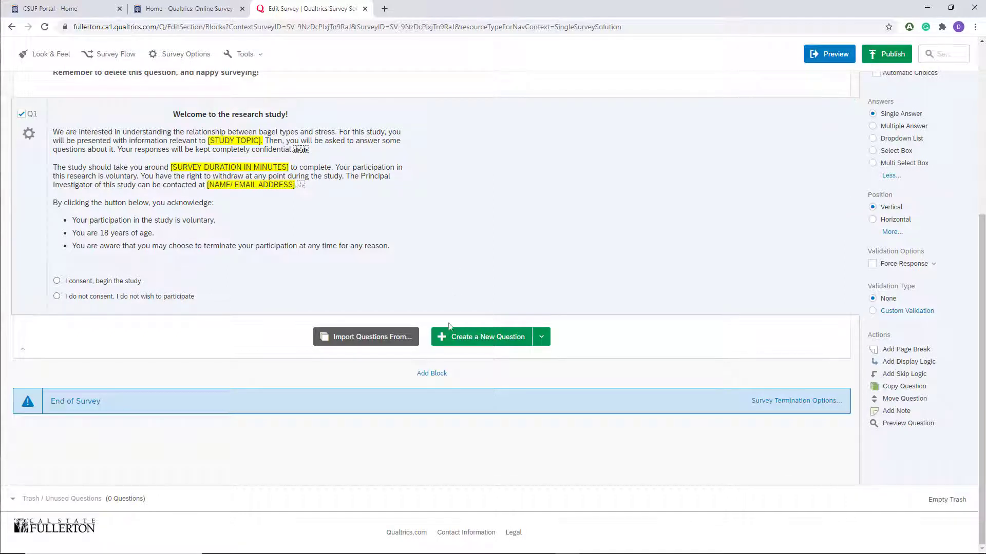
Step: Add a new block below the consent block and insert a Descriptive Text question in it
{"action": "left_click", "coordinate": [435, 375]}
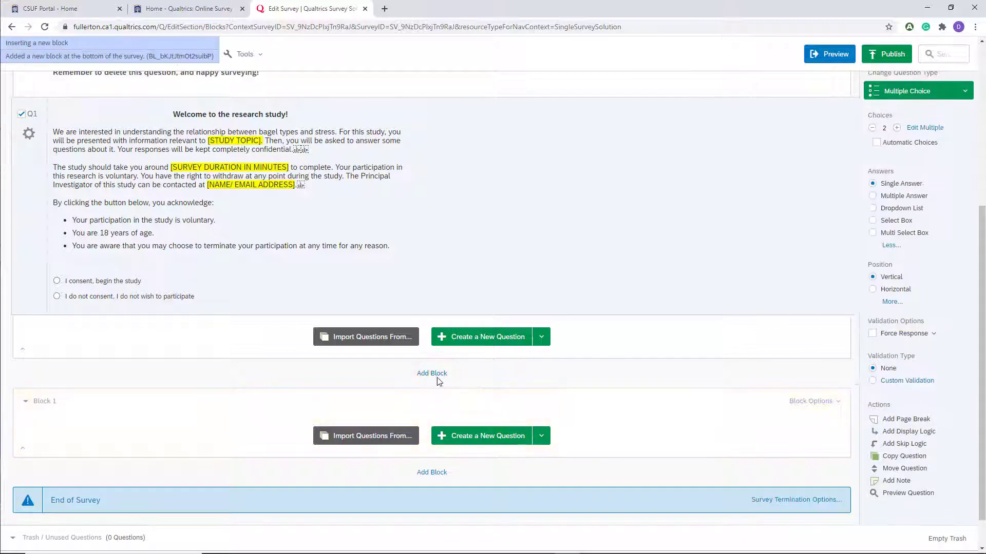
{"action": "left_click", "coordinate": [541, 438]}
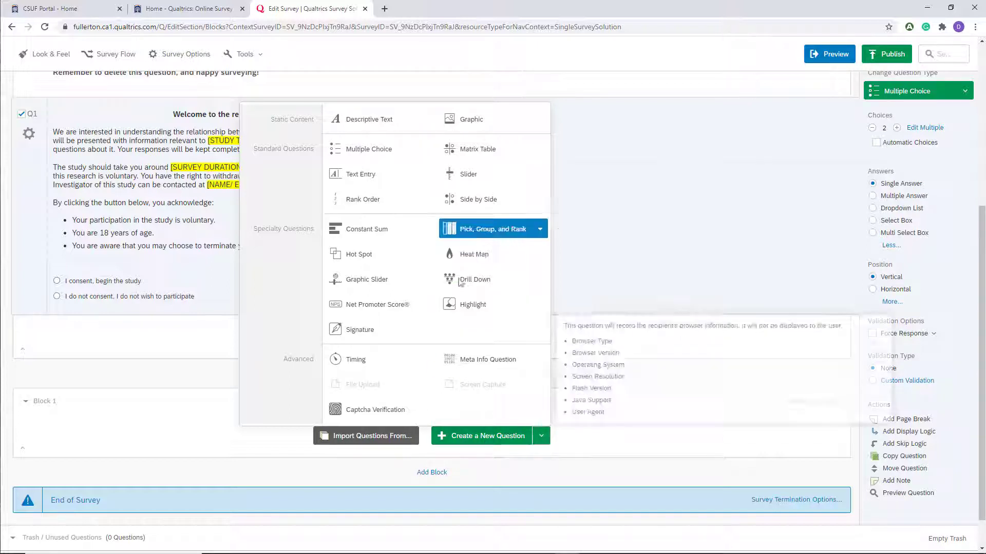
{"action": "left_click", "coordinate": [375, 121]}
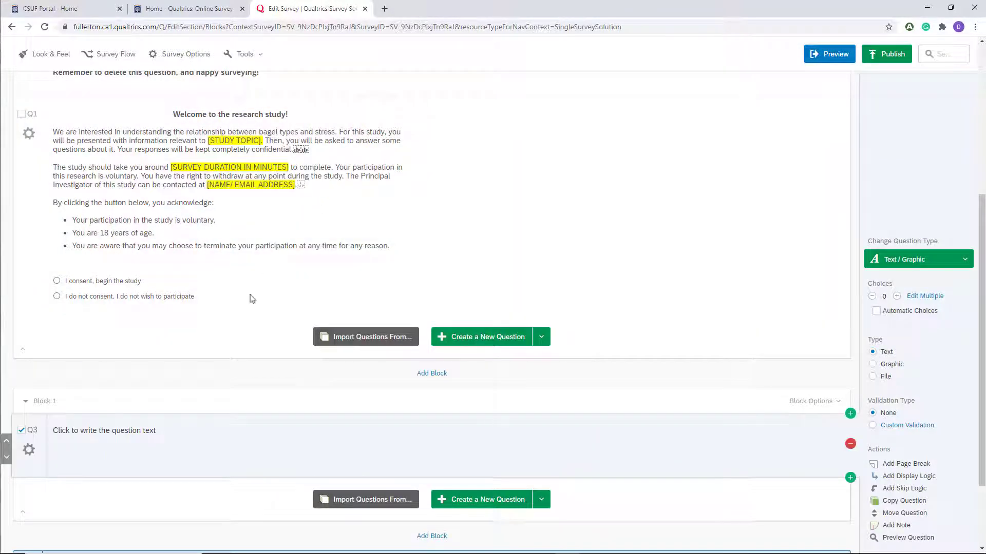
Step: Open the new question's text for editing and consult the instructions and items in PerceivedStressScale.pdf
{"action": "left_click", "coordinate": [154, 431]}
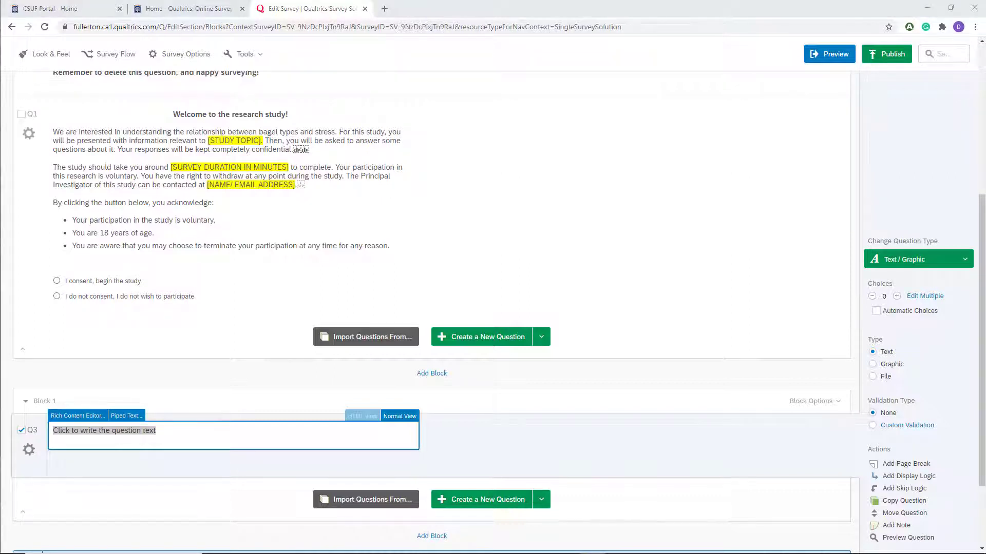
{"action": "left_click_drag", "start_coordinate": [497, 55], "coordinate": [788, 16]}
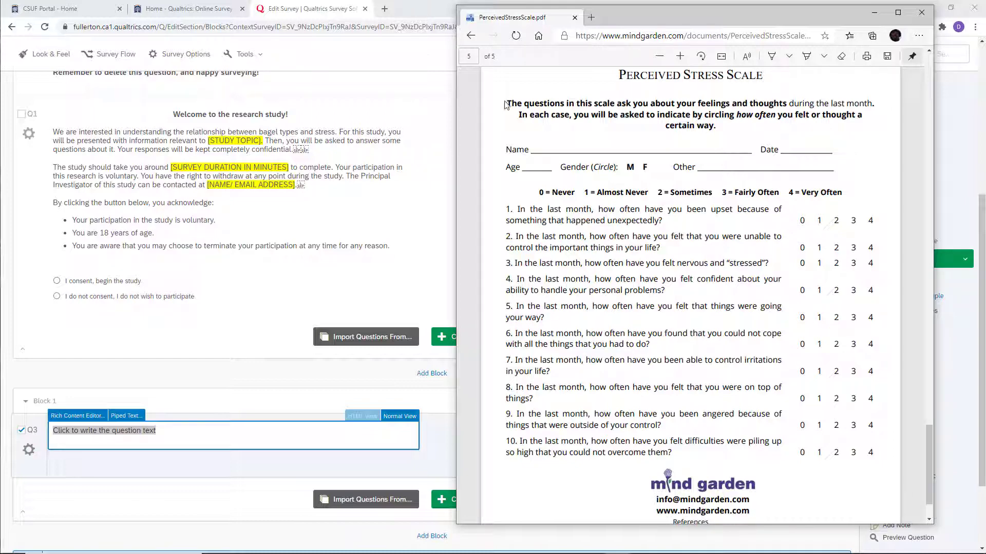
{"action": "left_click_drag", "start_coordinate": [505, 101], "coordinate": [857, 115]}
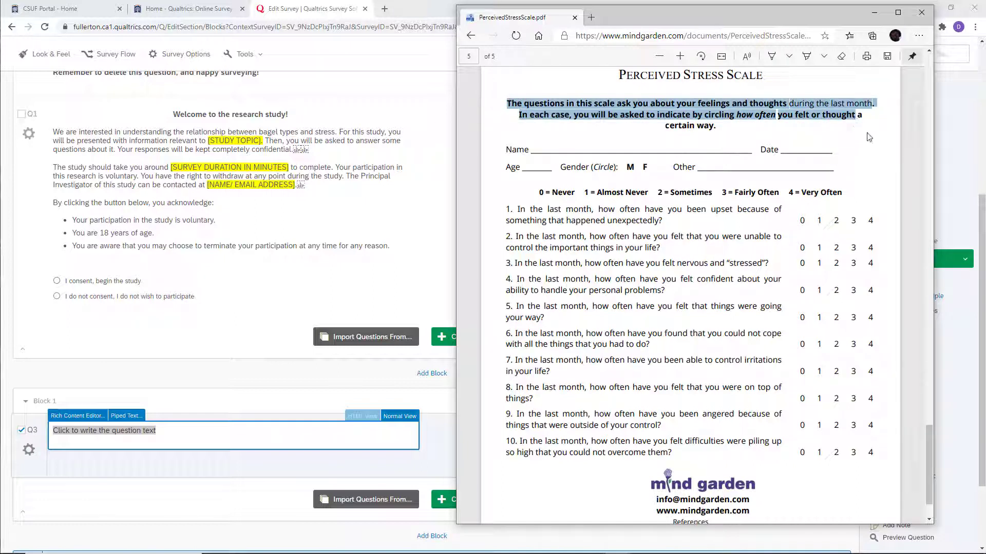
{"action": "left_click", "coordinate": [646, 136]}
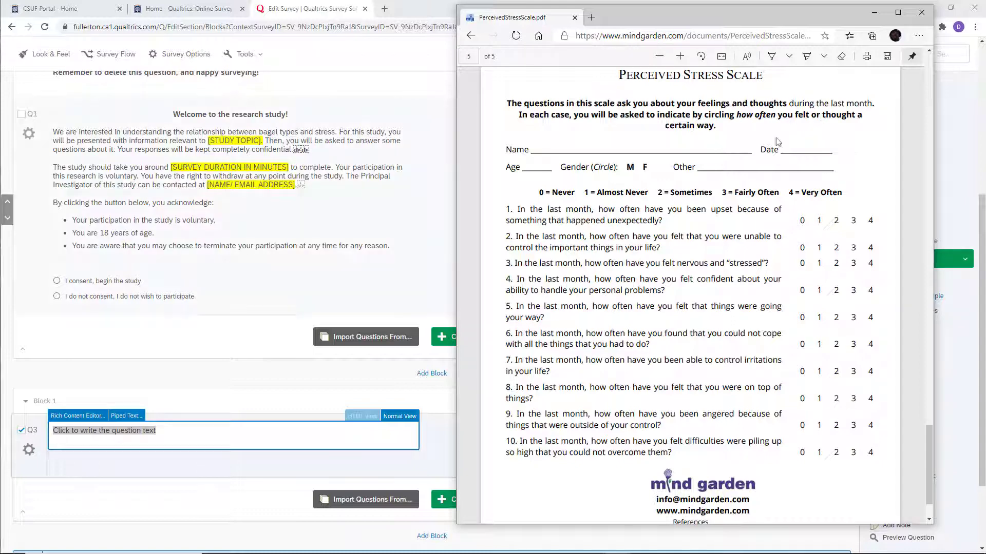
{"action": "left_click", "coordinate": [181, 431]}
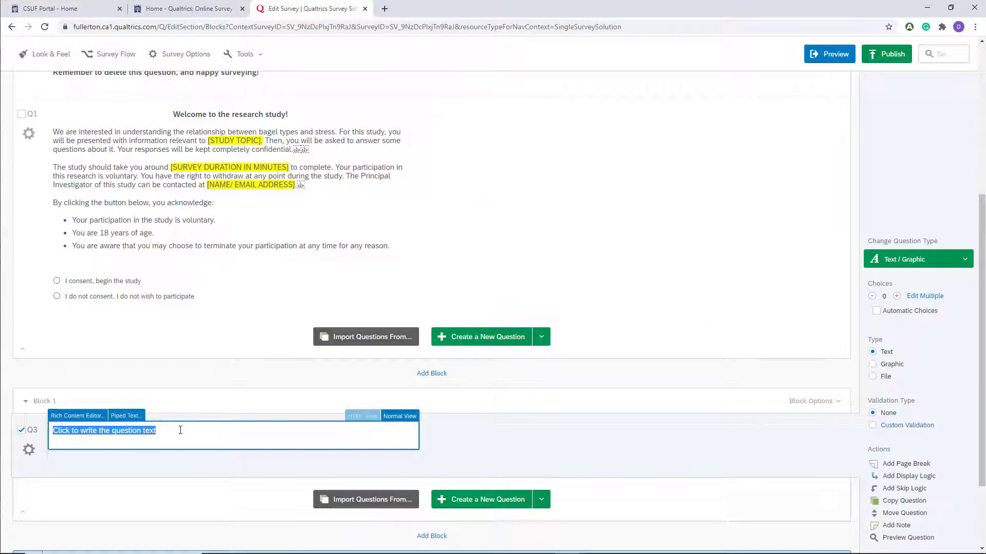
{"action": "key", "text": "alt+Tab"}
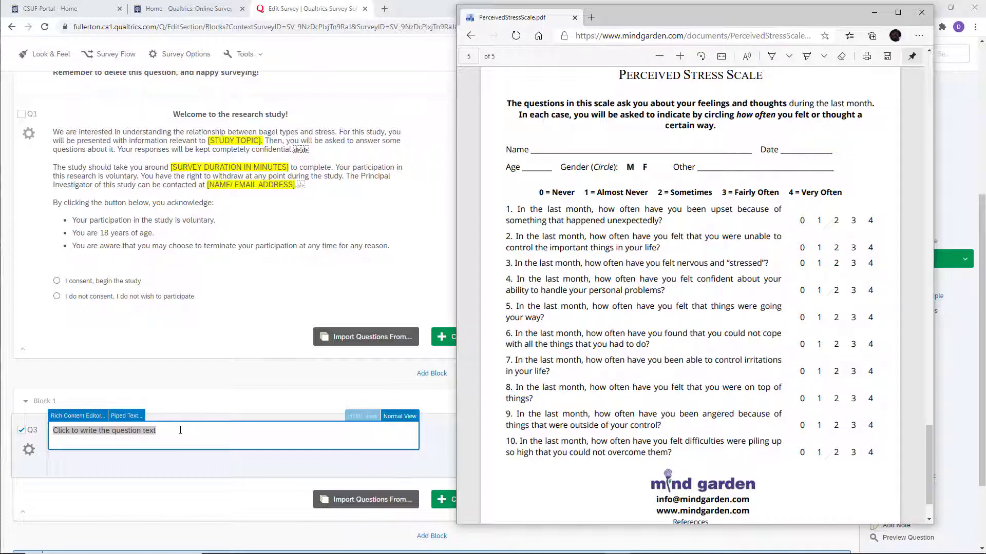
{"action": "scroll", "coordinate": [181, 431], "scroll_direction": "down", "scroll_amount": 2}
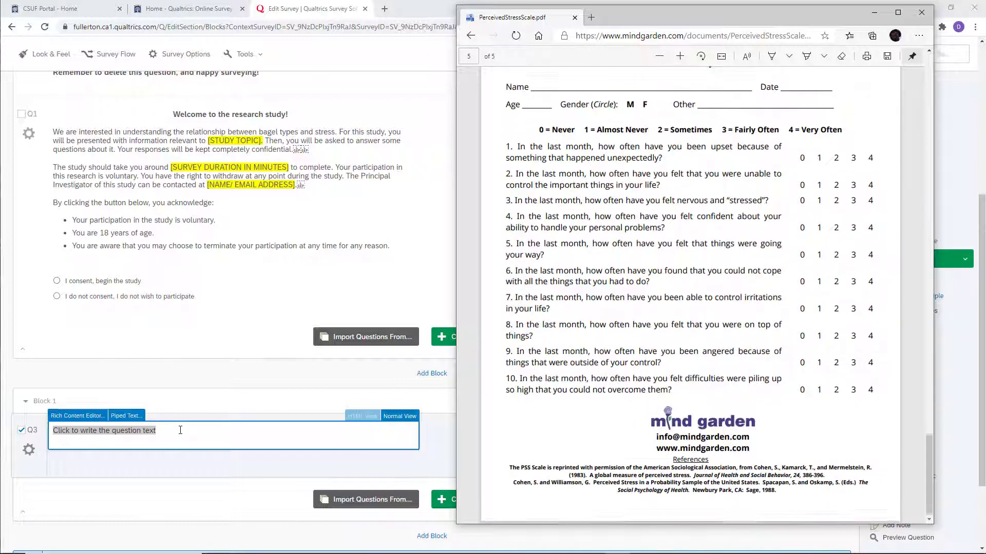
{"action": "key", "text": "alt+Tab"}
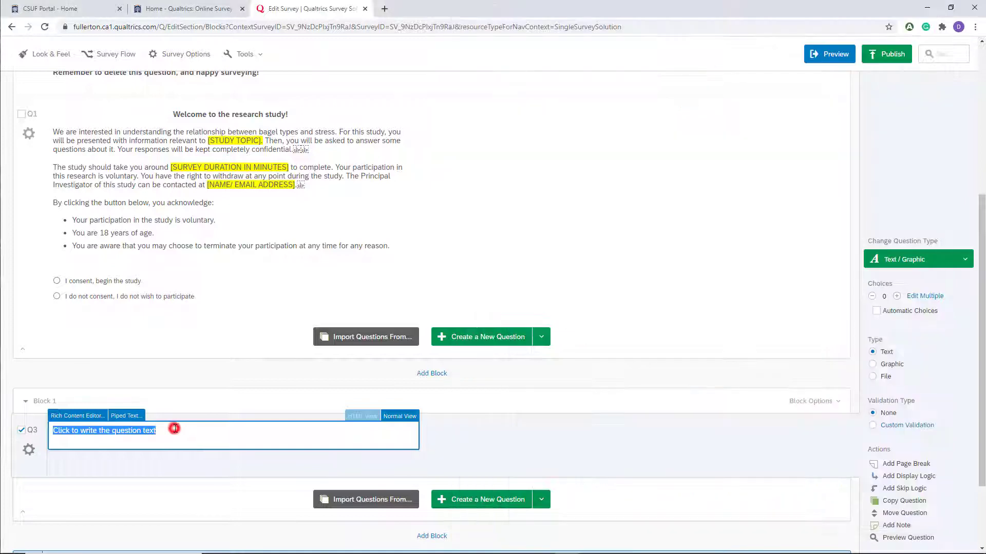
Step: Replace the placeholder question text with "The questions in this scale ask you about your feelings", following the PDF's instructions
{"action": "type", "text": "The que"}
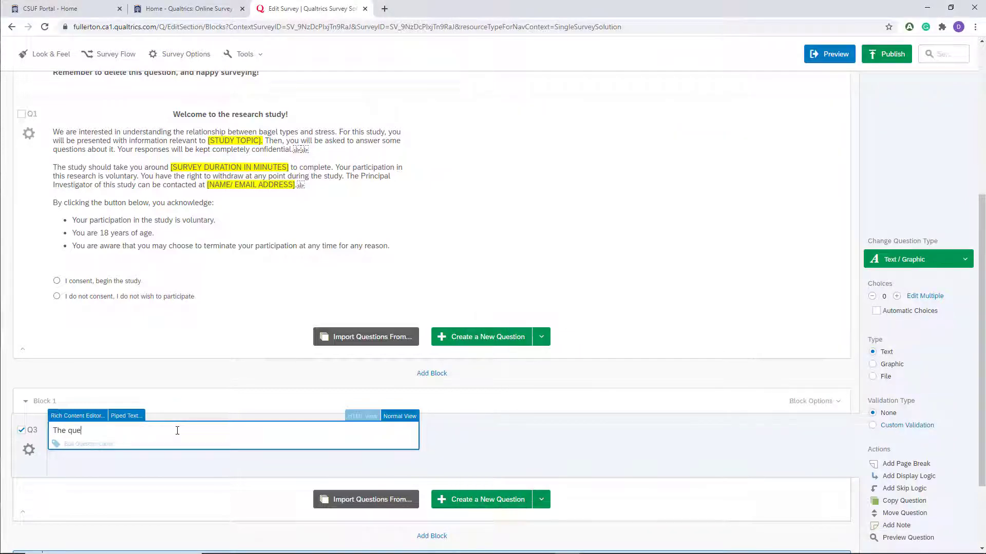
{"action": "type", "text": "stions in this scale"}
{"action": "key", "text": "alt+Tab"}
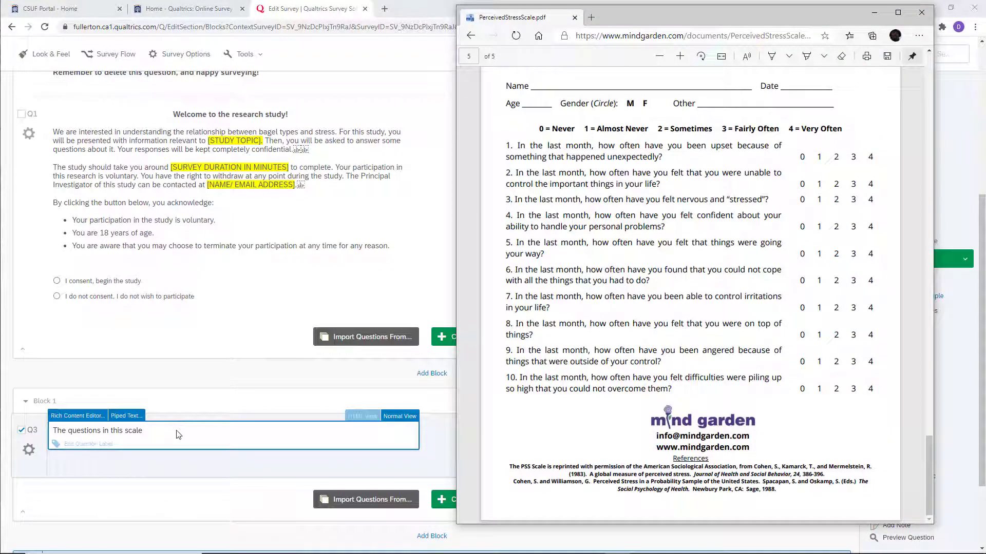
{"action": "scroll", "coordinate": [774, 359], "scroll_direction": "up", "scroll_amount": 4}
{"action": "scroll", "coordinate": [774, 359], "scroll_direction": "down", "scroll_amount": 2}
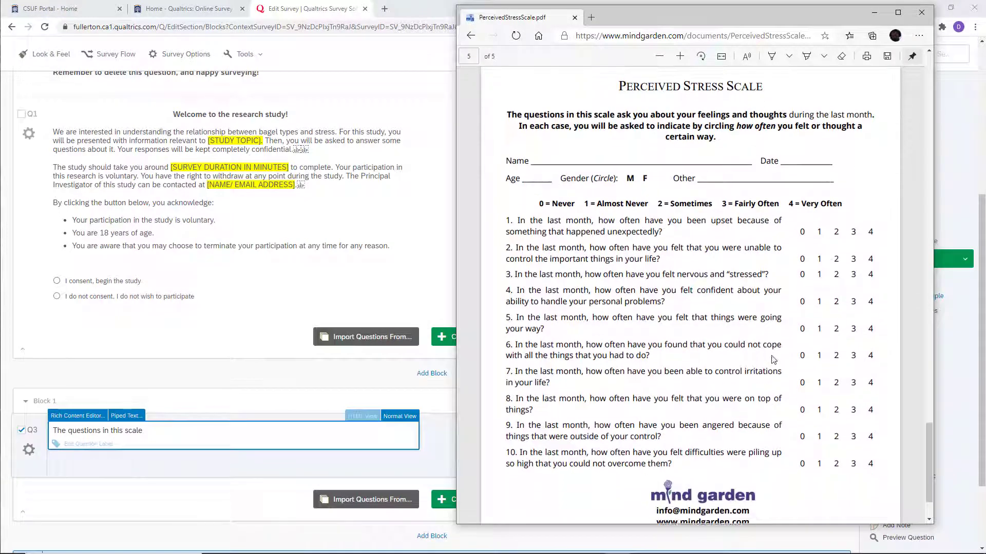
{"action": "key", "text": "alt+Tab"}
{"action": "type", "text": "as"}
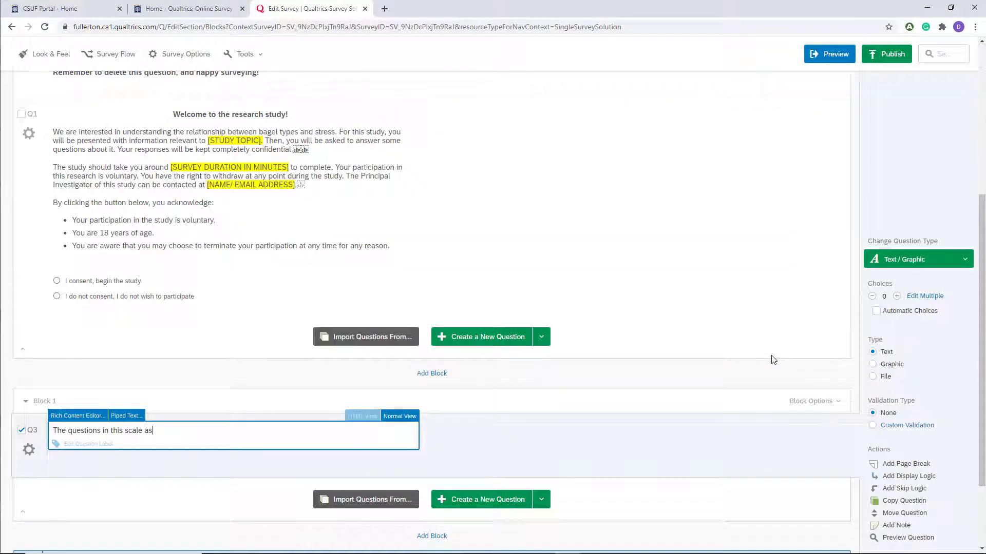
{"action": "type", "text": "k you about your feelings"}
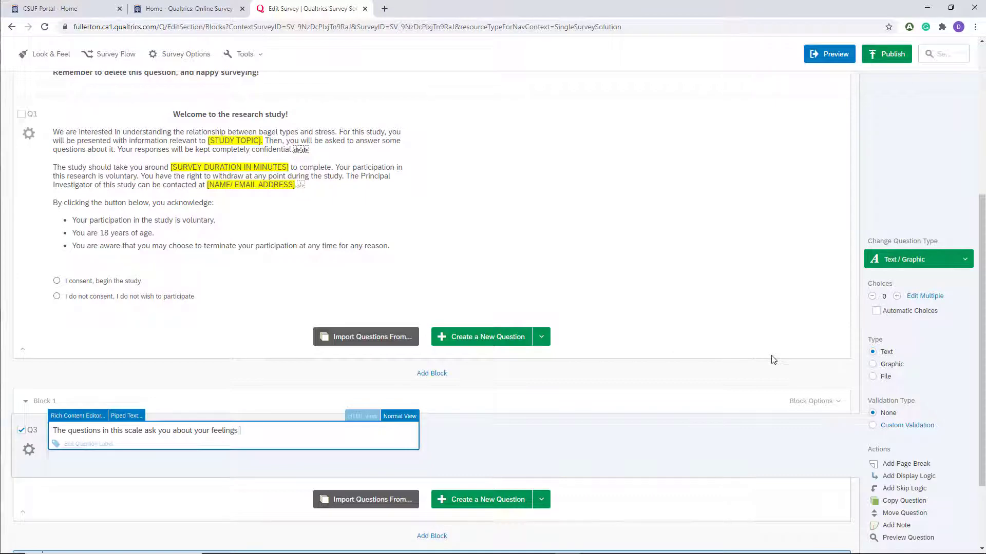
Step: Complete the first instruction sentence with "and thoughts during the last month."
{"action": "key", "text": "alt+Tab"}
{"action": "key", "text": "alt+Tab"}
{"action": "type", "text": "and thougths"}
{"action": "key", "text": "BackSpace"}
{"action": "key", "text": "BackSpace"}
{"action": "key", "text": "BackSpace"}
{"action": "key", "text": "BackSpace"}
{"action": "type", "text": "hts during the last month."}
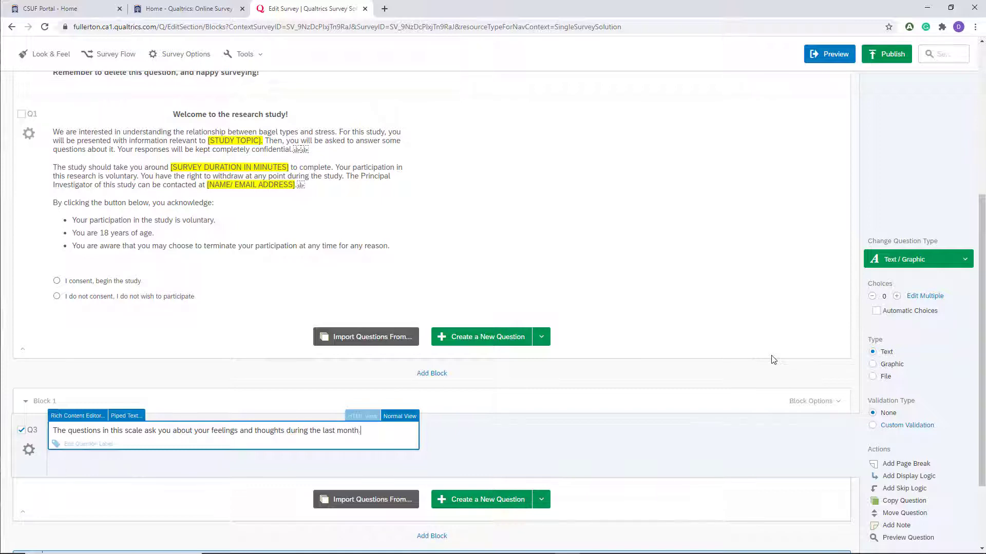
Step: Start the second instruction sentence with "In each case you will be asked"
{"action": "key", "text": "alt+Tab"}
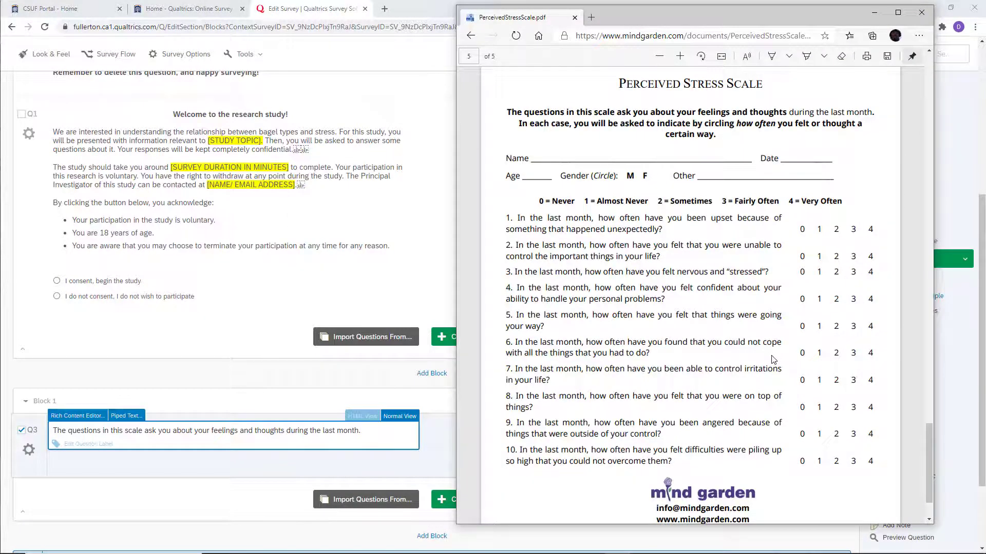
{"action": "key", "text": "alt+Tab"}
{"action": "type", "text": "IN ea"}
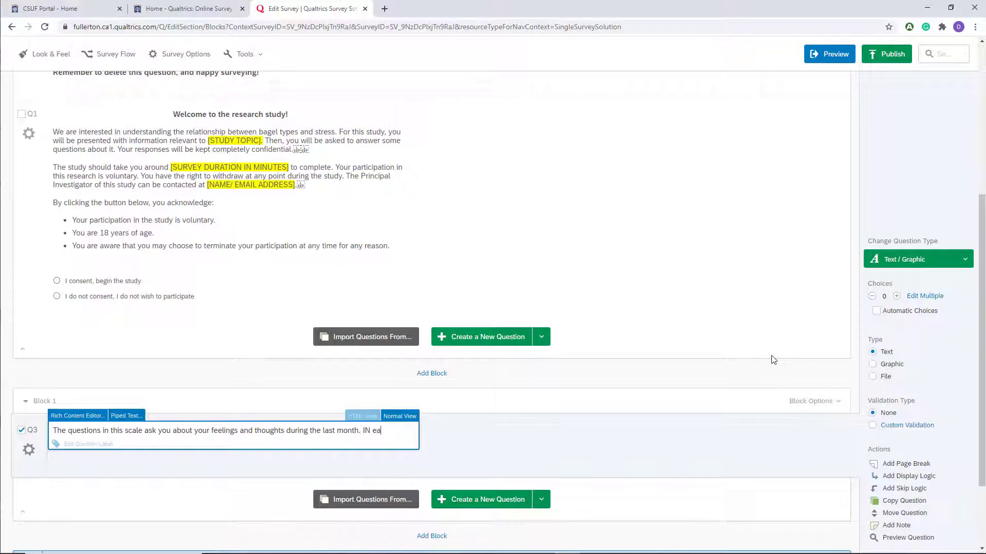
{"action": "key", "text": "BackSpace"}
{"action": "key", "text": "BackSpace"}
{"action": "key", "text": "BackSpace"}
{"action": "key", "text": "BackSpace"}
{"action": "type", "text": "n each case yo"}
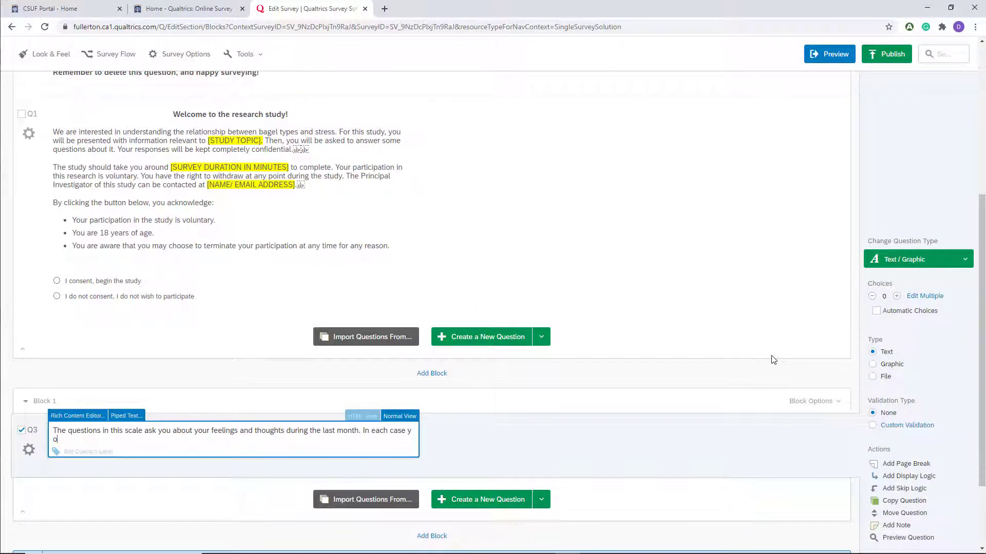
{"action": "type", "text": "u will be asked"}
Step: Continue the second sentence with "to indicate by check the response option", adapting the PDF's circling instruction for the online survey
{"action": "key", "text": "alt+Tab"}
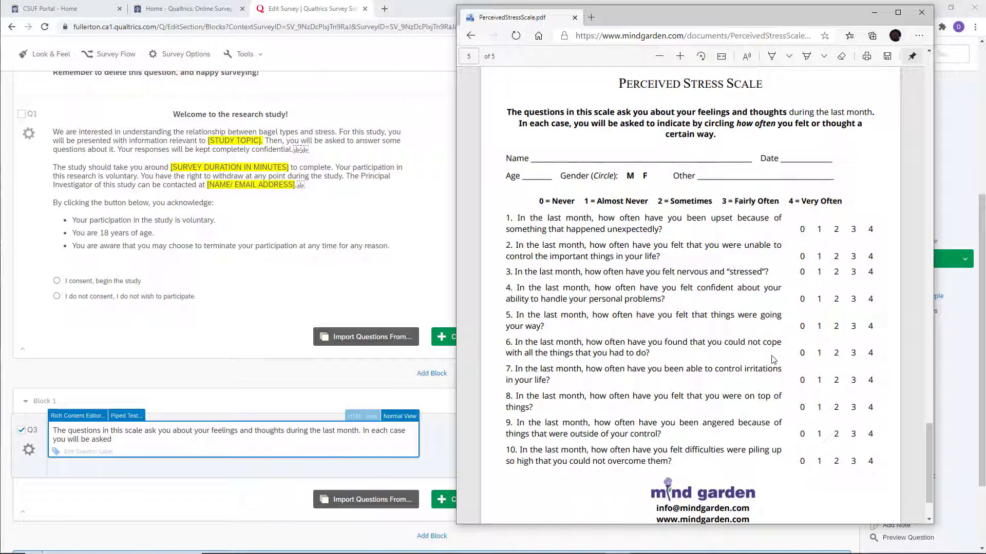
{"action": "key", "text": "alt+Tab"}
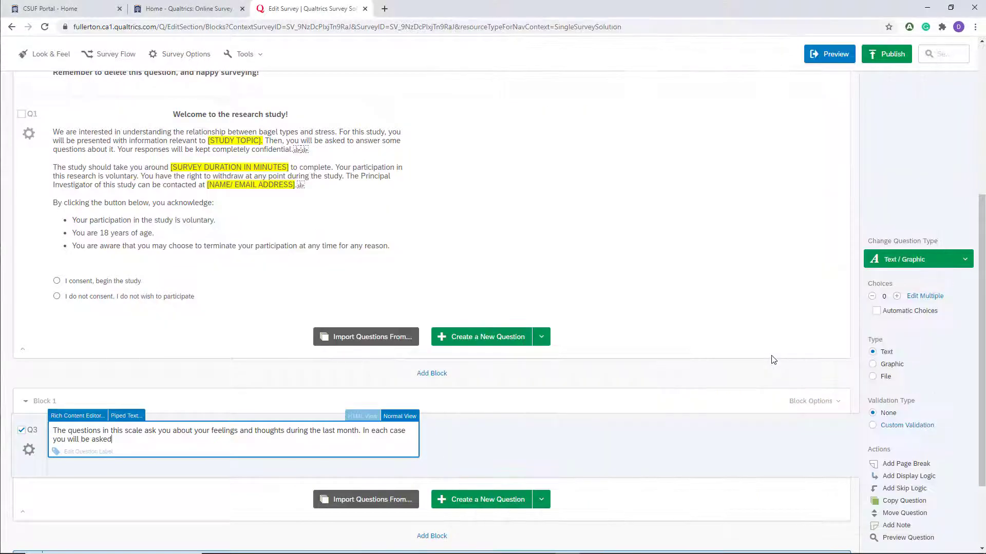
{"action": "type", "text": "to indicate by check the "}
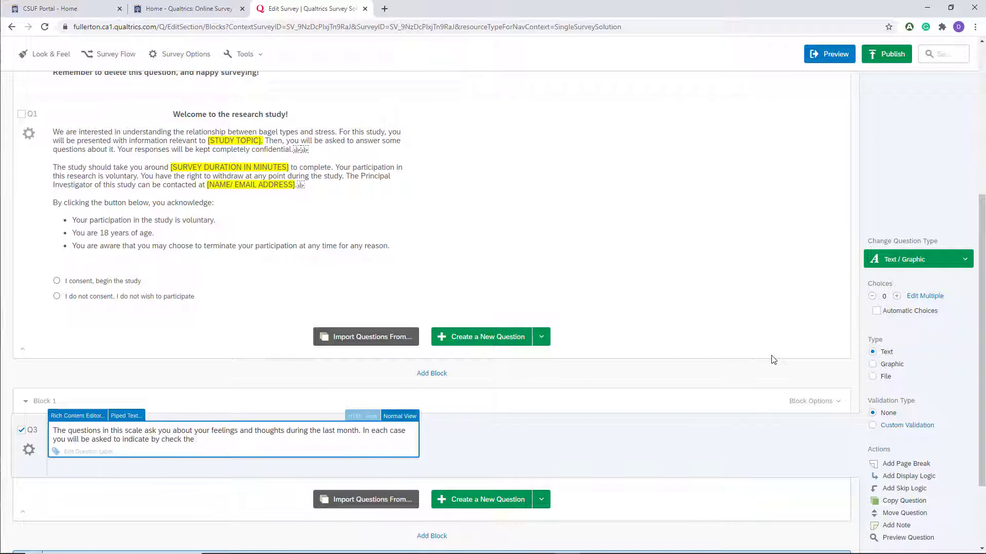
{"action": "type", "text": "respons"}
{"action": "type", "text": "e "}
{"action": "type", "text": "opi"}
{"action": "type", "text": "ion"}
{"action": "key", "text": "alt+space"}
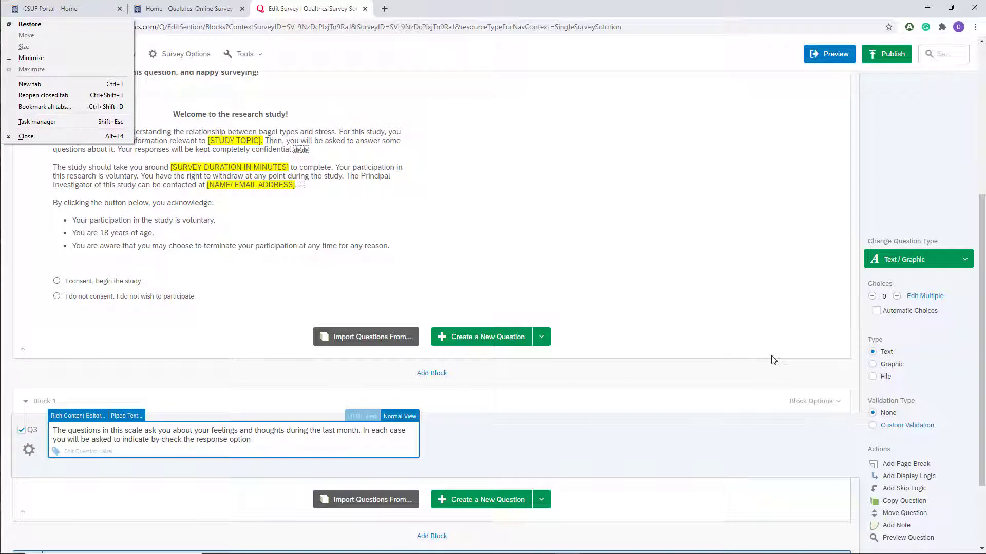
{"action": "left_click", "coordinate": [285, 450]}
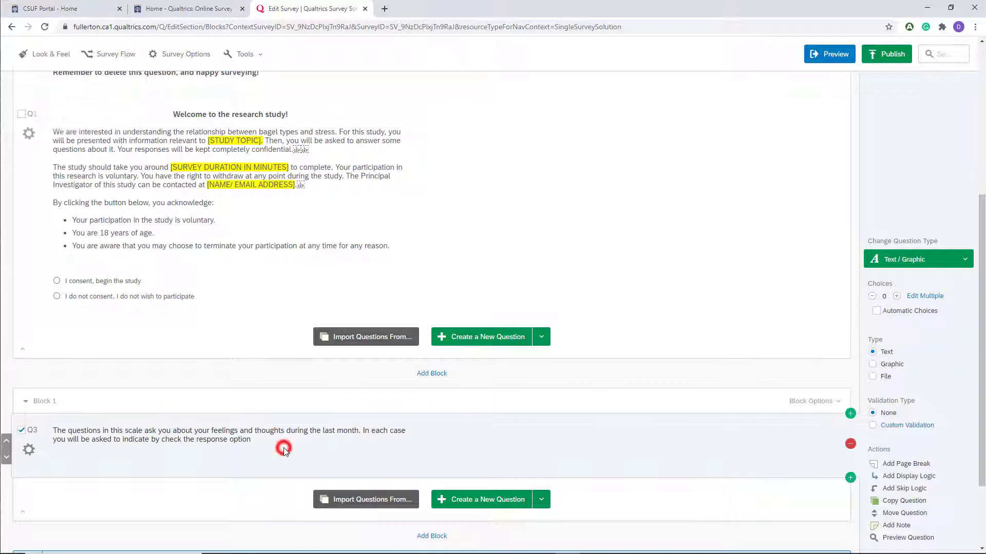
{"action": "left_click", "coordinate": [268, 442]}
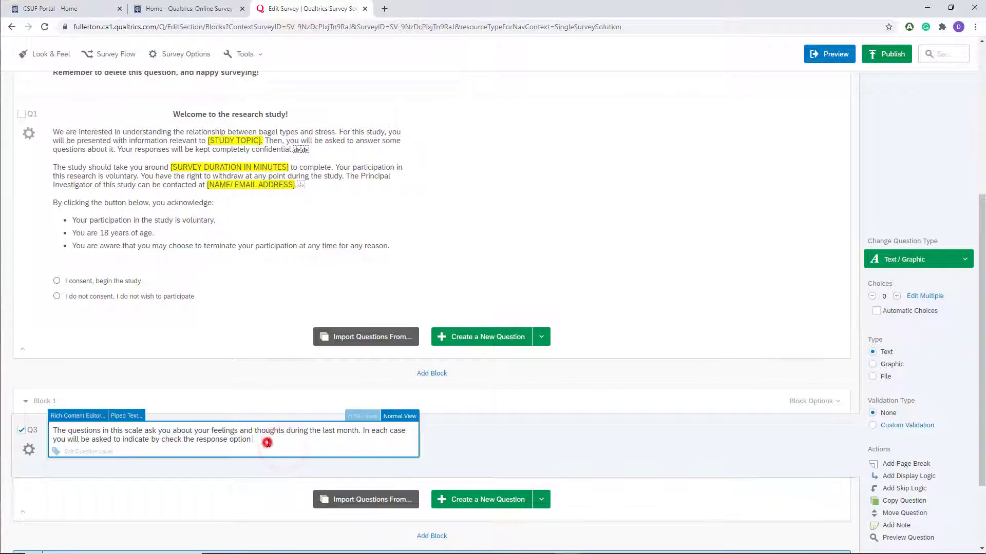
Step: Check the PDF's wording and finish the instructions with "how often you felt or thought a certain way."
{"action": "key", "text": "alt+Tab"}
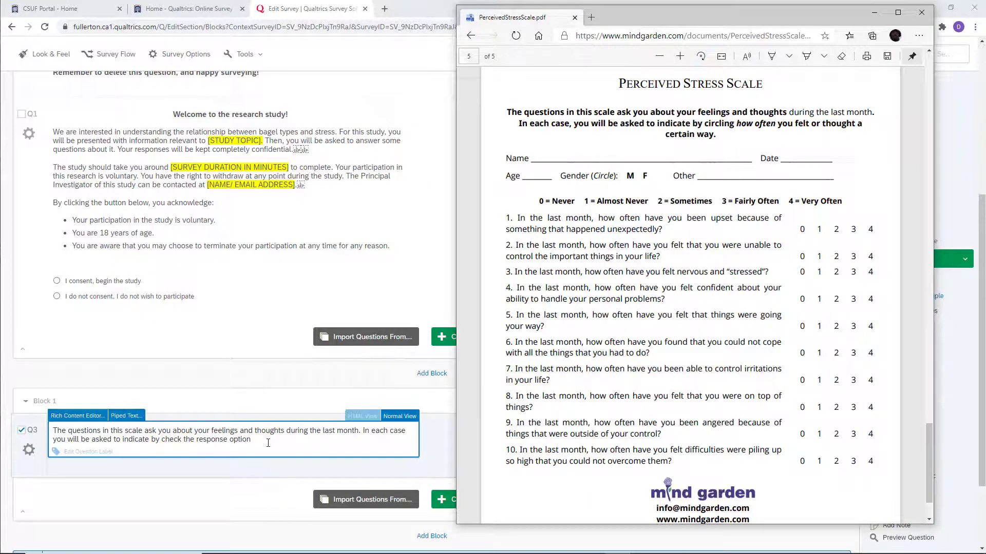
{"action": "key", "text": "alt+Tab"}
{"action": "type", "text": "h"}
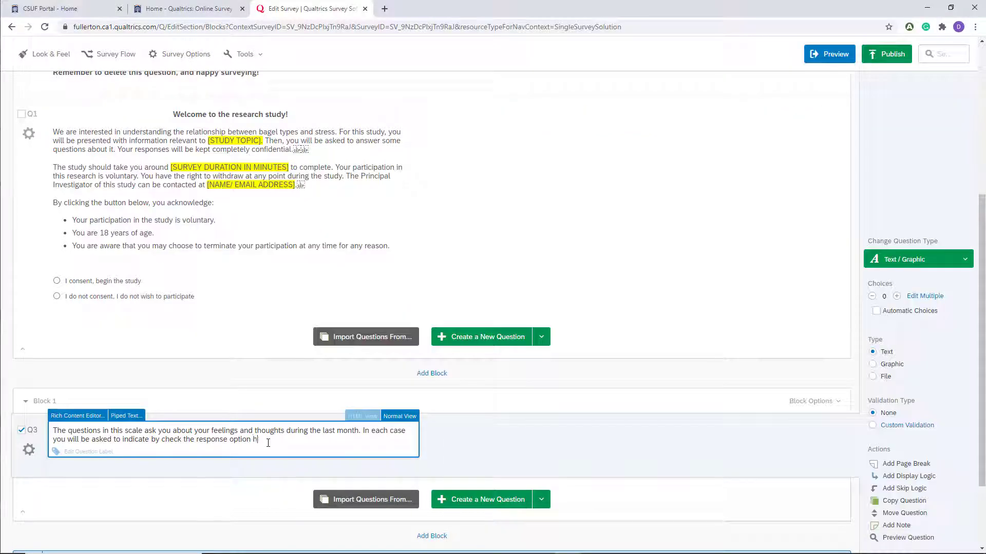
{"action": "type", "text": "ow often you fe"}
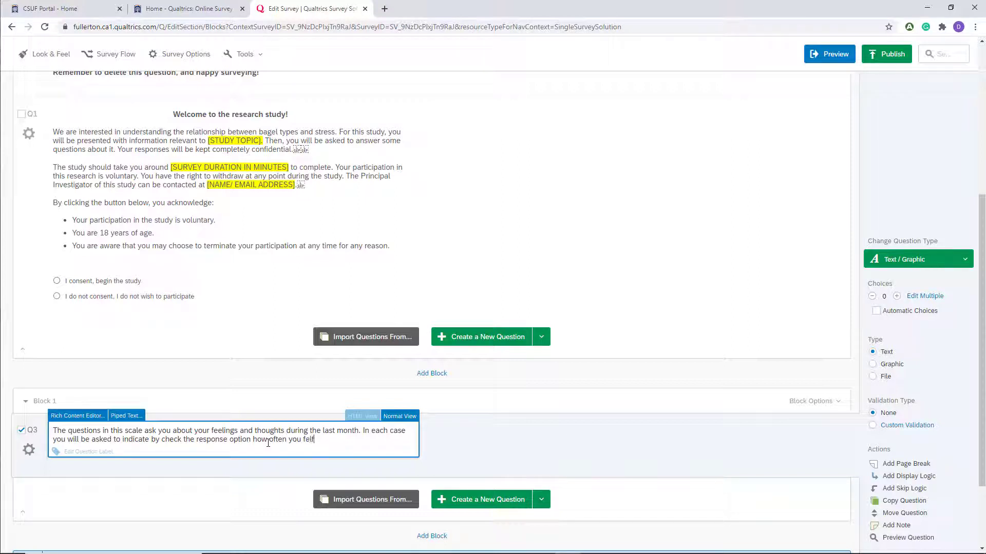
{"action": "type", "text": "lt or thought a certain way."}
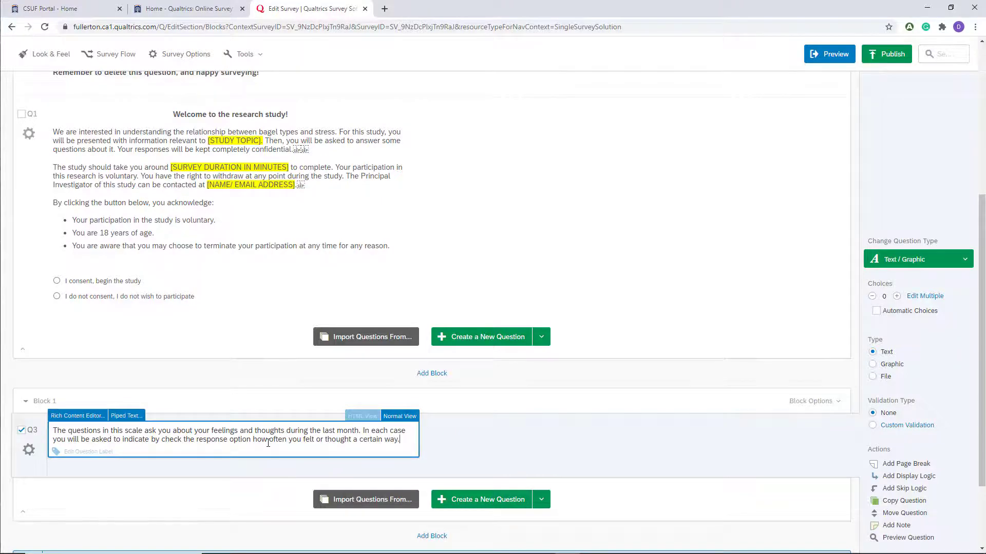
Step: Check the instructions against the Perceived Stress Scale PDF and create a new multiple choice question below them in Block 1
{"action": "key", "text": "alt+Tab"}
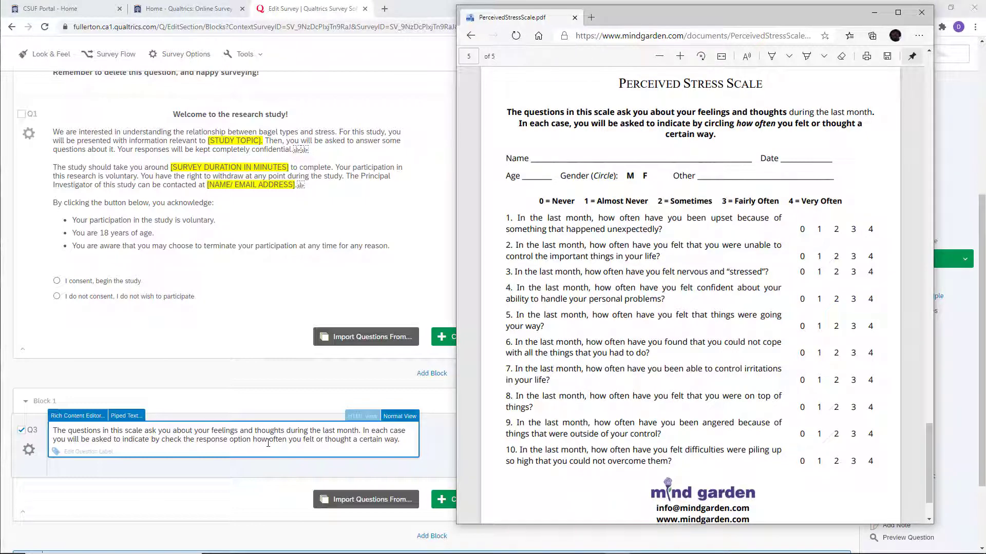
{"action": "left_click", "coordinate": [162, 497]}
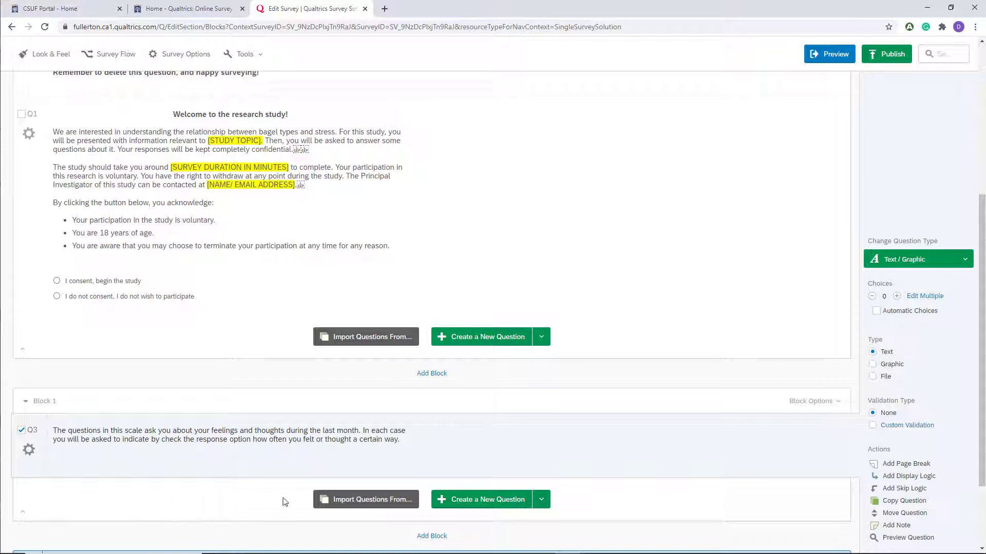
{"action": "left_click", "coordinate": [487, 504]}
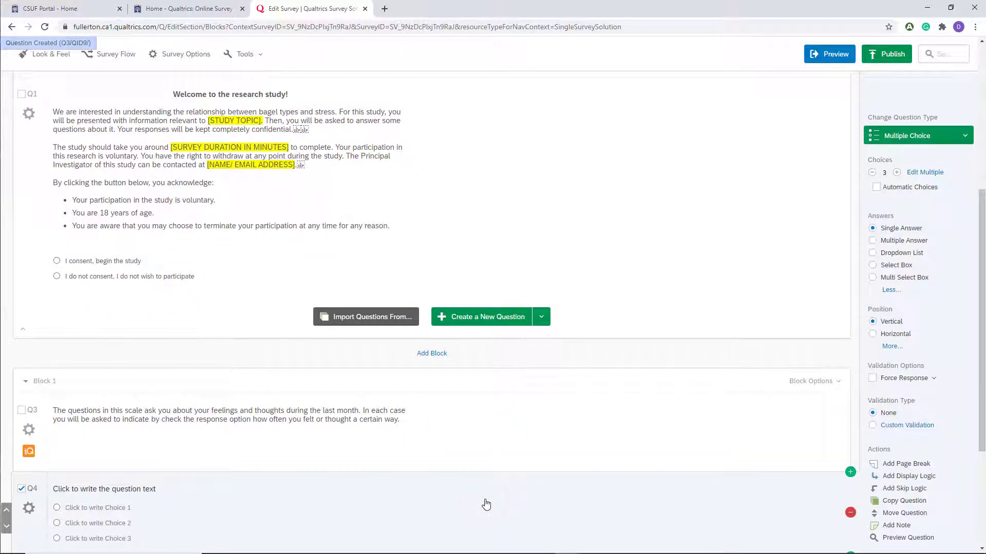
{"action": "scroll", "coordinate": [487, 504], "scroll_direction": "down", "scroll_amount": 1}
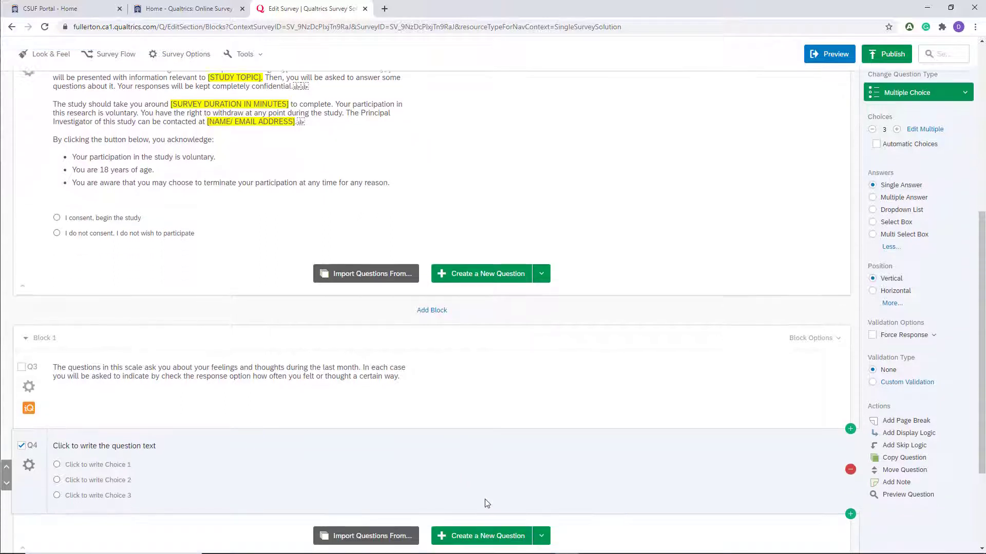
{"action": "scroll", "coordinate": [486, 504], "scroll_direction": "down", "scroll_amount": 2}
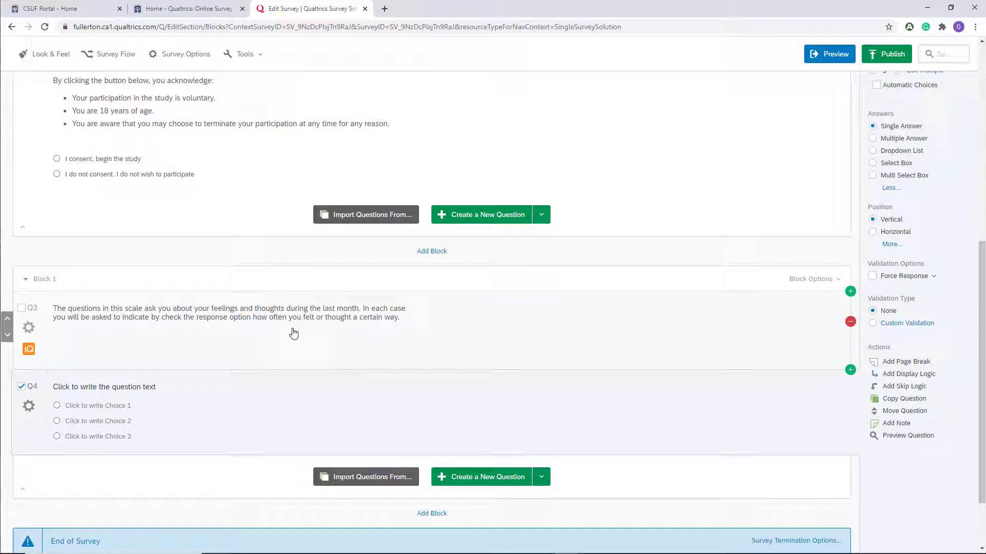
{"action": "scroll", "coordinate": [162, 351], "scroll_direction": "up", "scroll_amount": 3}
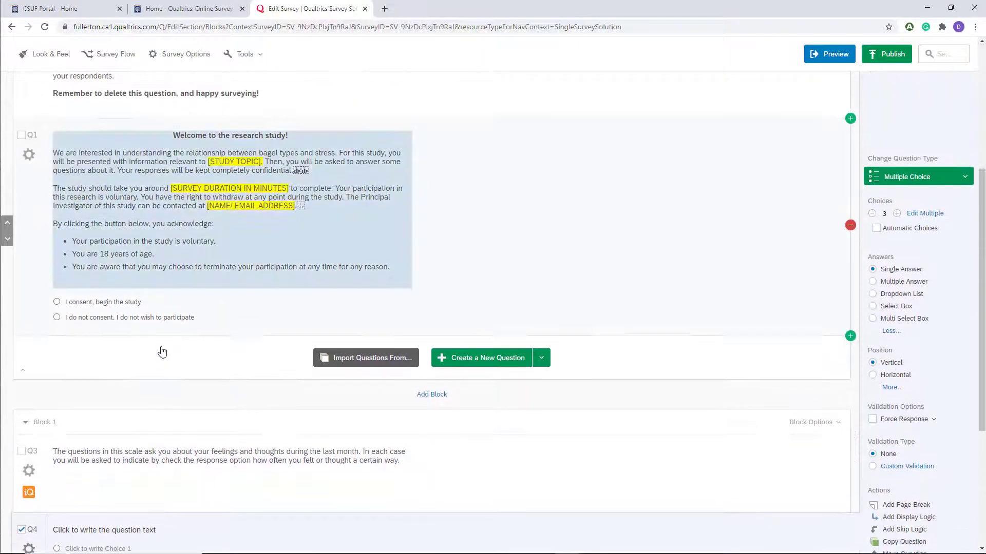
{"action": "scroll", "coordinate": [41, 319], "scroll_direction": "down", "scroll_amount": 3}
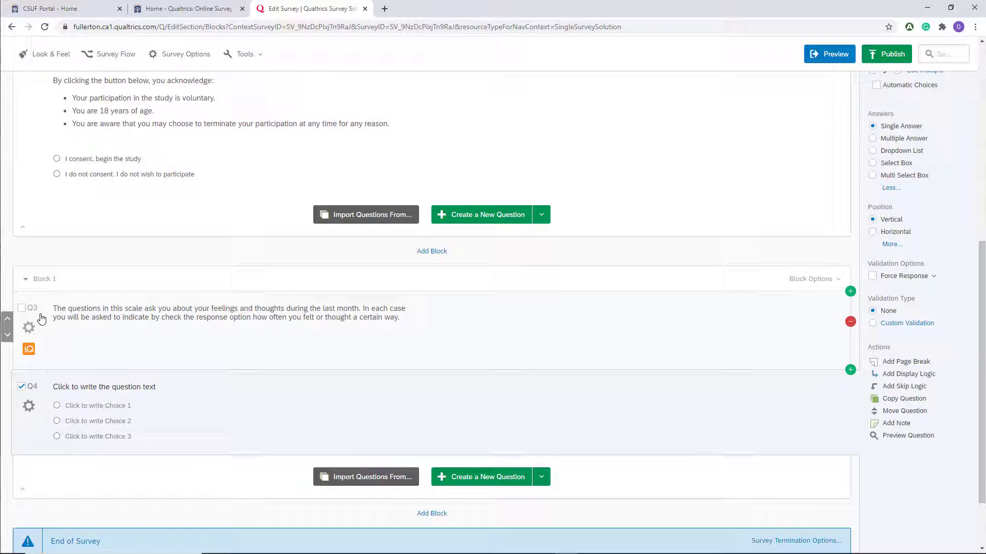
Step: Rename the instruction text question's number label to "PSS Instructions"
{"action": "left_click", "coordinate": [32, 308]}
{"action": "left_click", "coordinate": [34, 308]}
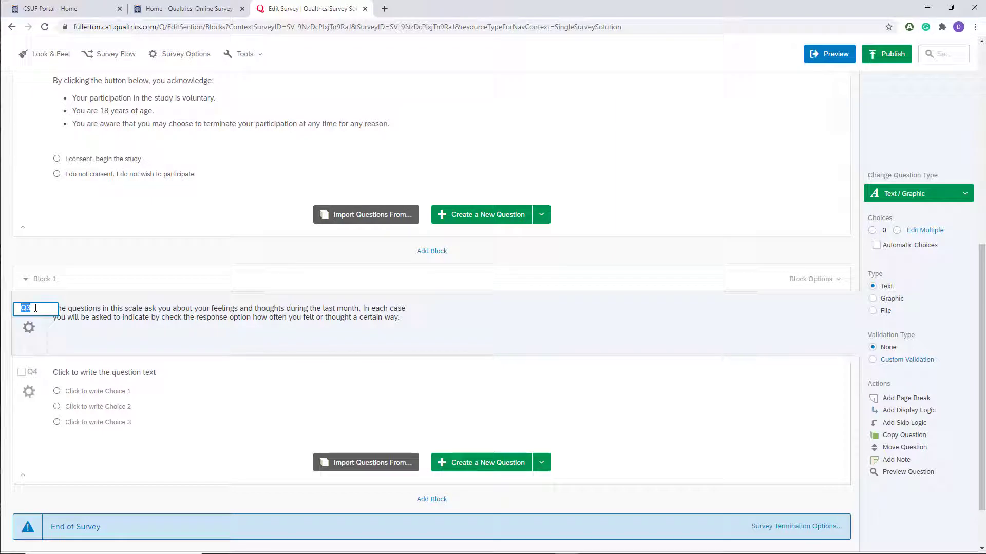
{"action": "type", "text": "PSSInsructio"}
{"action": "key", "text": "BackSpace"}
{"action": "key", "text": "BackSpace"}
{"action": "key", "text": "BackSpace"}
{"action": "key", "text": "BackSpace"}
{"action": "key", "text": "BackSpace"}
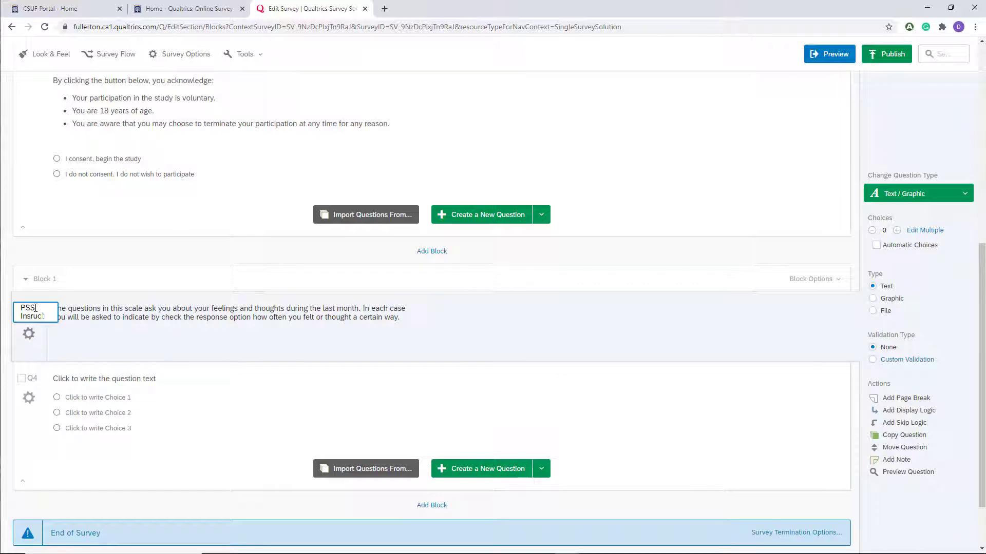
{"action": "key", "text": "BackSpace"}
{"action": "type", "text": "tructions"}
{"action": "key", "text": "Return"}
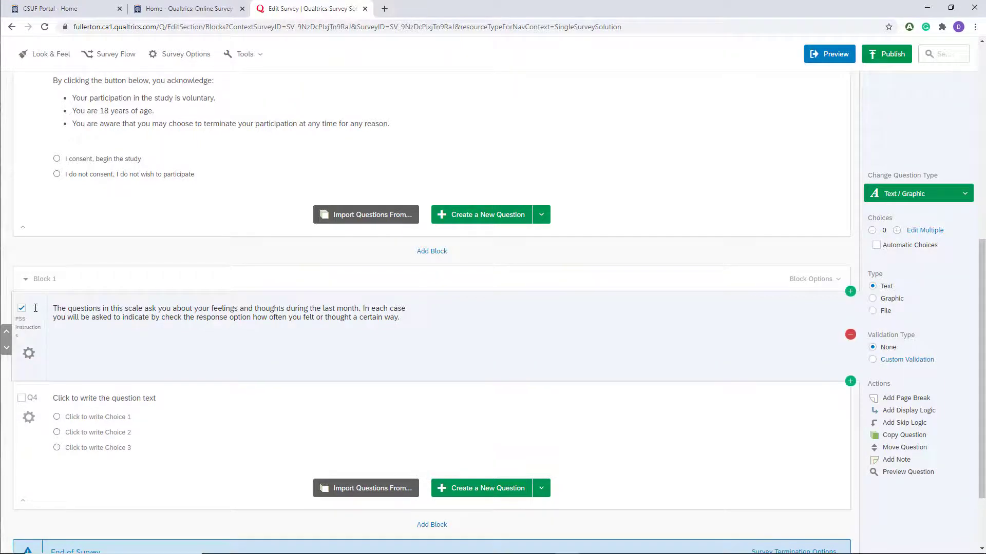
Step: Rename the new multiple choice question's number label to "PSS1"
{"action": "left_click", "coordinate": [31, 400]}
{"action": "type", "text": "P"}
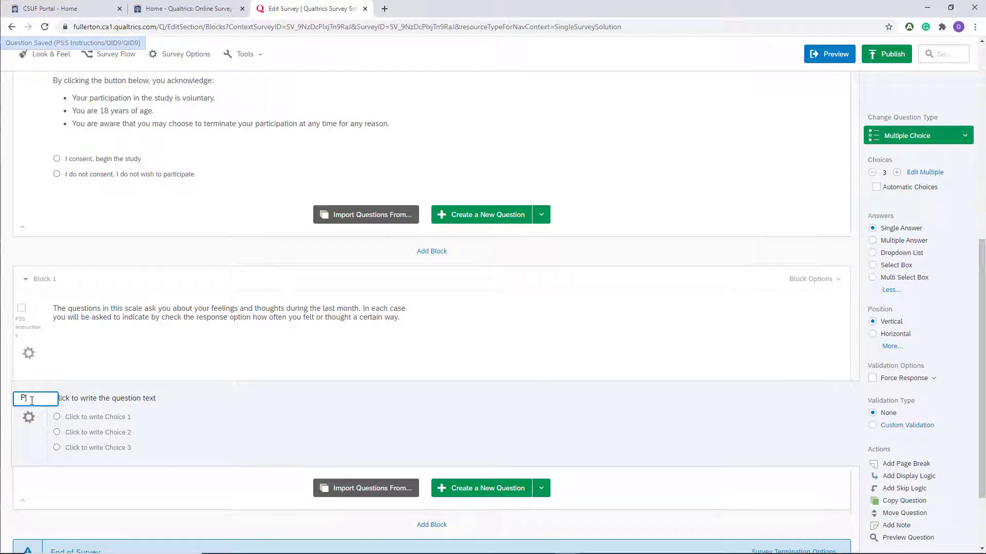
{"action": "type", "text": "SS1"}
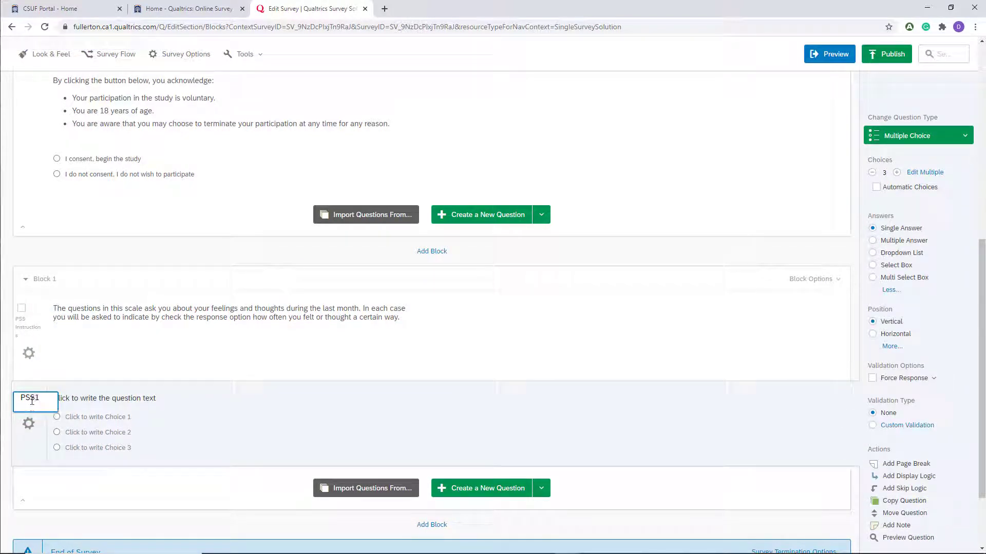
{"action": "scroll", "coordinate": [190, 455], "scroll_direction": "up", "scroll_amount": 1}
{"action": "left_click", "coordinate": [190, 456]}
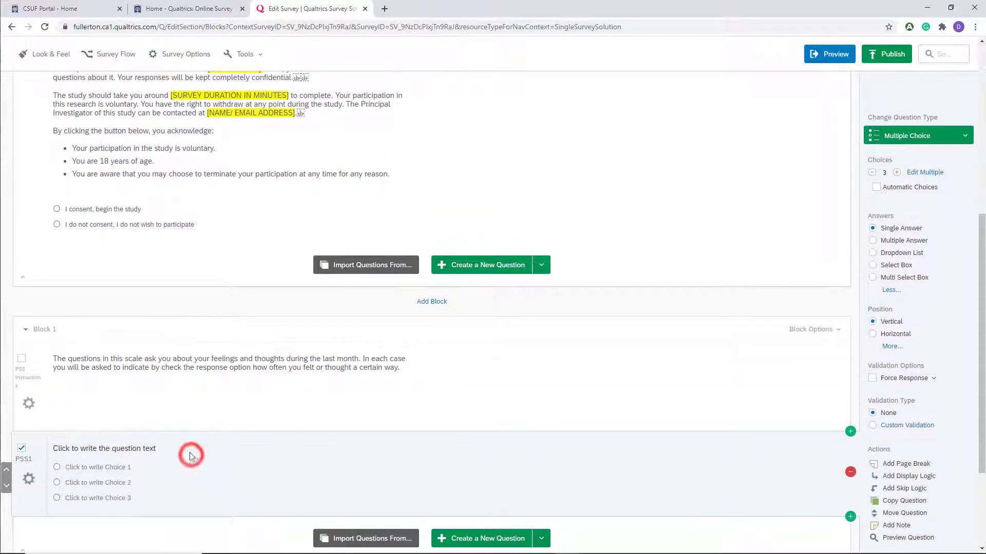
Step: Using the PDF's first item, set PSS1's text to "In the last month how often have you become upset because of something that happened unexpectedly?"
{"action": "left_click", "coordinate": [187, 449]}
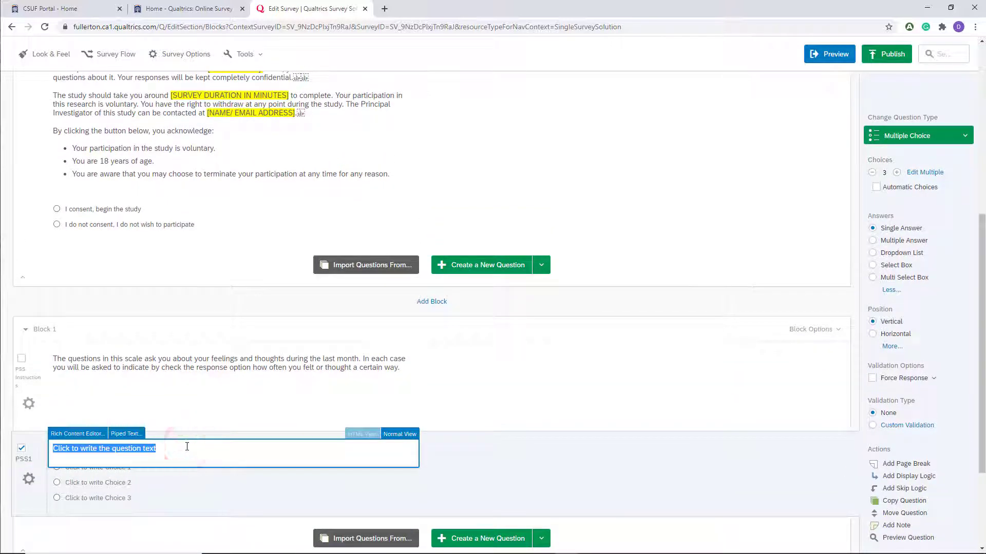
{"action": "key", "text": "alt+Tab"}
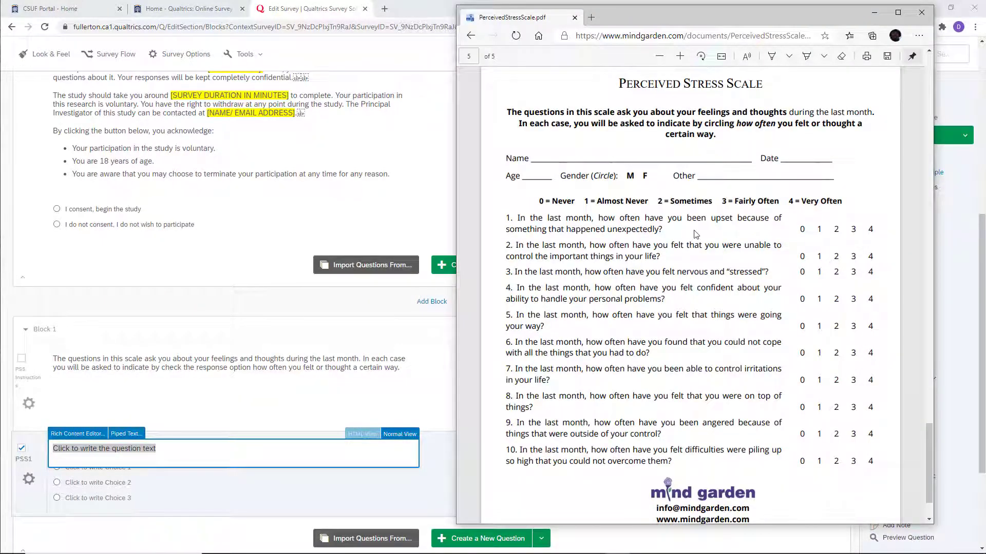
{"action": "scroll", "coordinate": [696, 234], "scroll_direction": "down", "scroll_amount": 2}
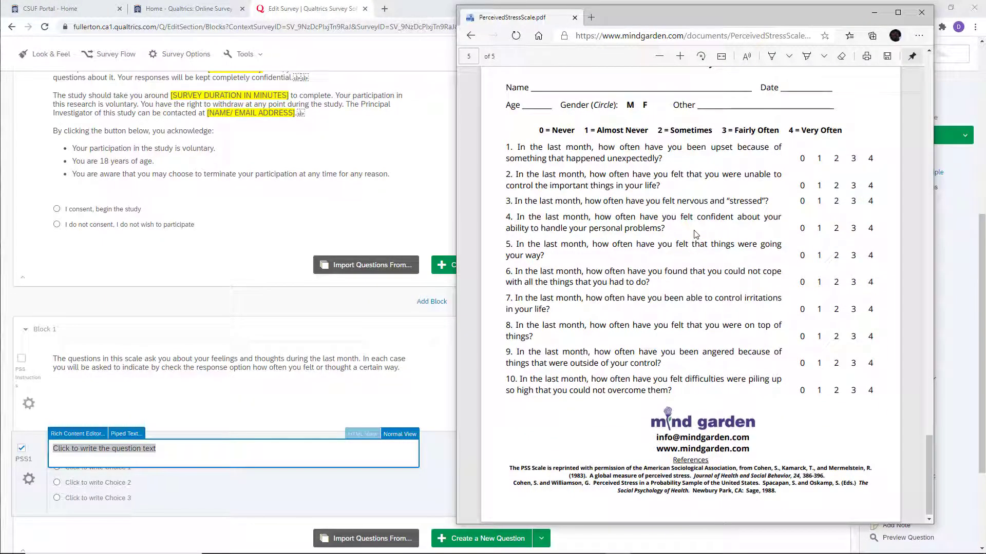
{"action": "key", "text": "alt+Tab"}
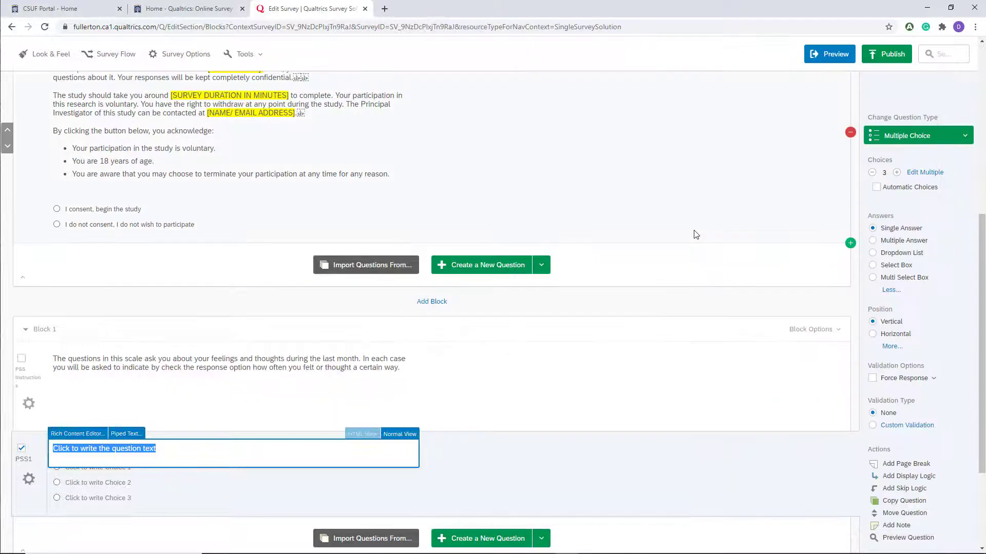
{"action": "type", "text": "In the last mo"}
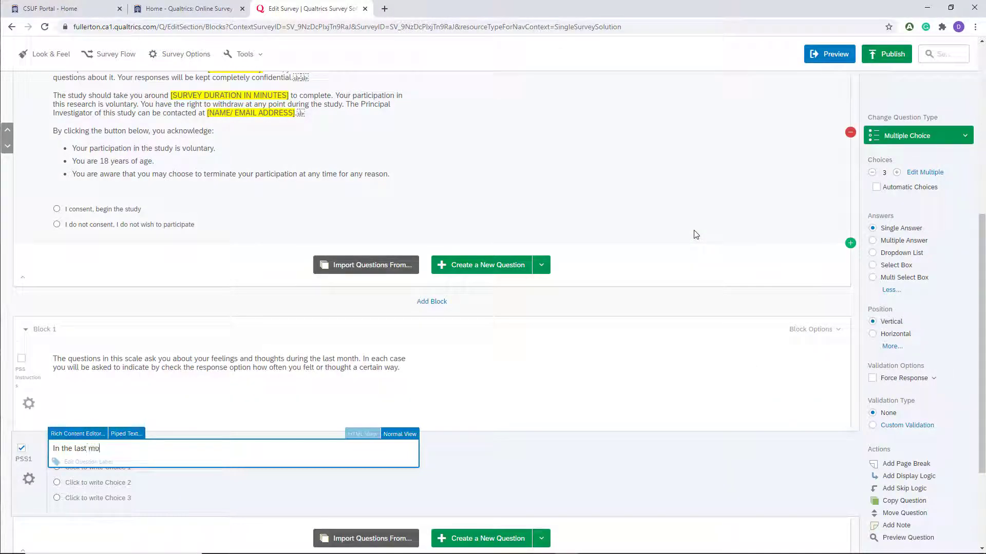
{"action": "type", "text": "nth how often have you become upset"}
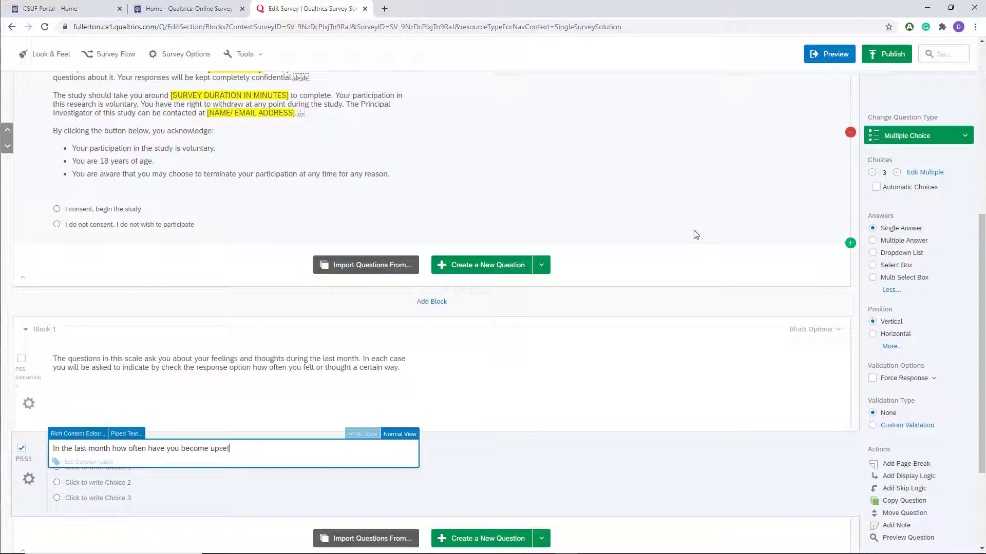
{"action": "type", "text": " because of something that happened une"}
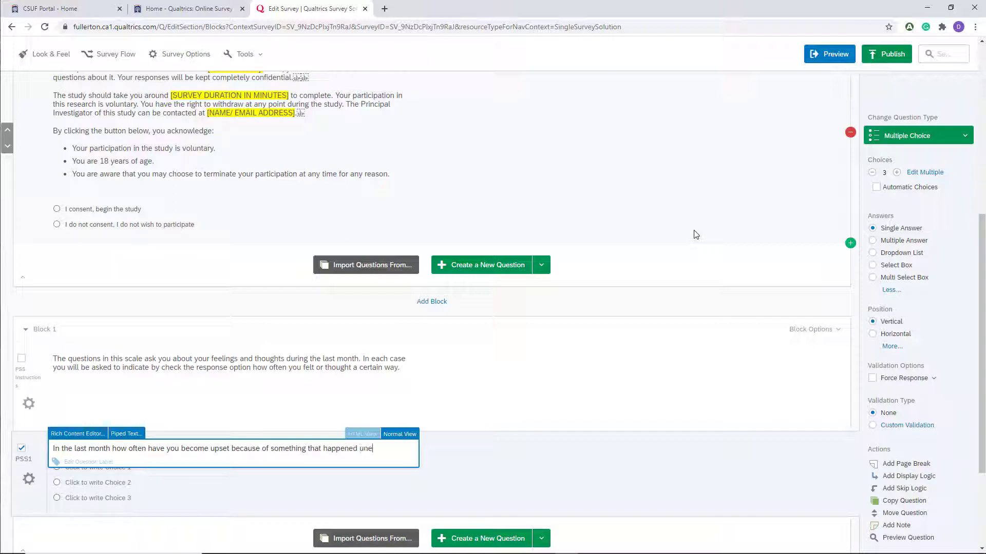
{"action": "type", "text": "xpectedly?"}
Step: Add a fourth answer choice to PSS1 and set the choices' position to horizontal
{"action": "key", "text": "alt+Tab"}
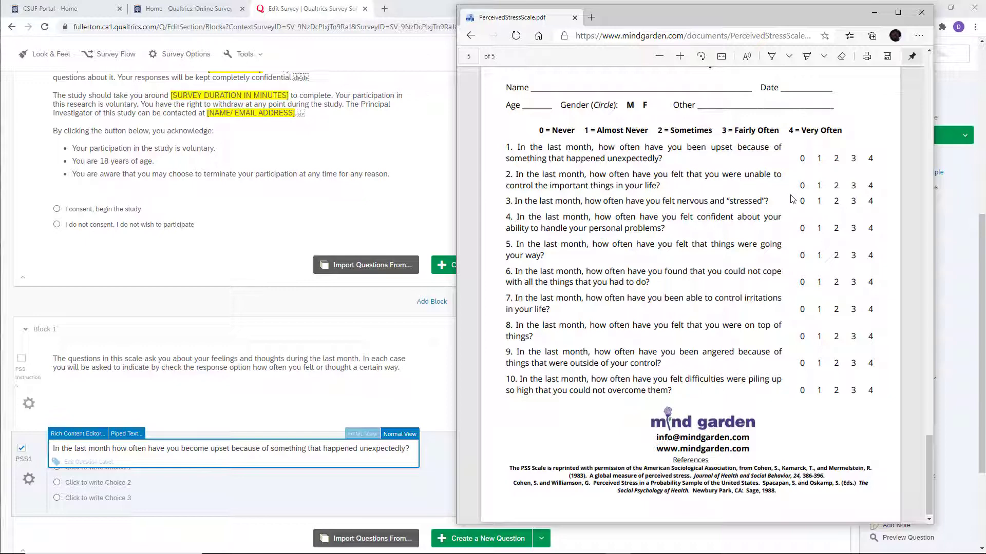
{"action": "left_click", "coordinate": [200, 487]}
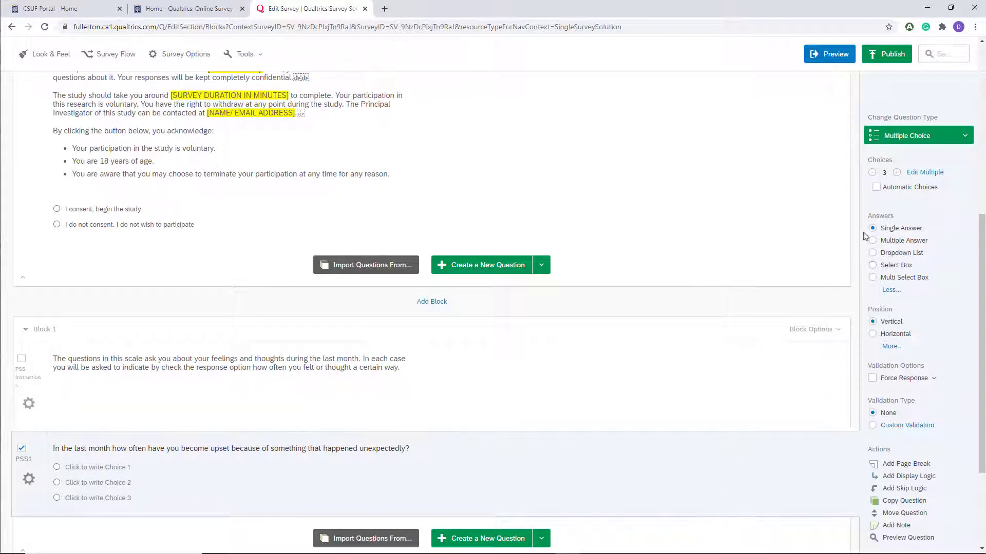
{"action": "left_click", "coordinate": [897, 173]}
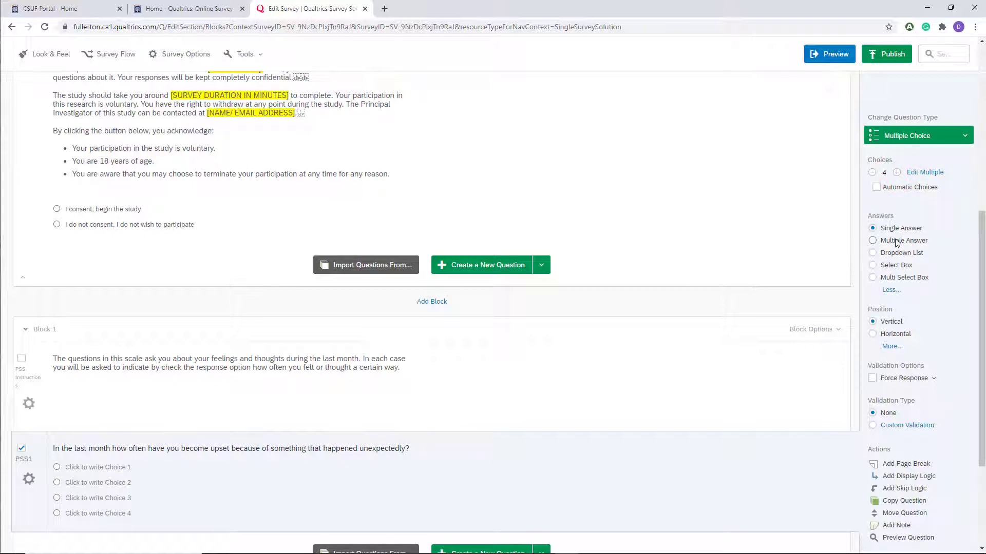
{"action": "scroll", "coordinate": [895, 340], "scroll_direction": "down", "scroll_amount": 2}
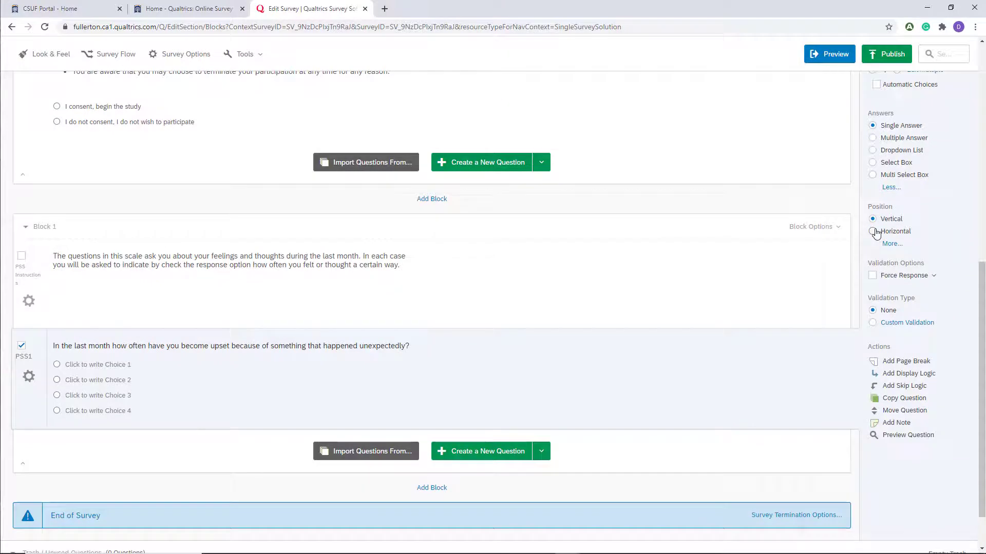
{"action": "left_click", "coordinate": [874, 231]}
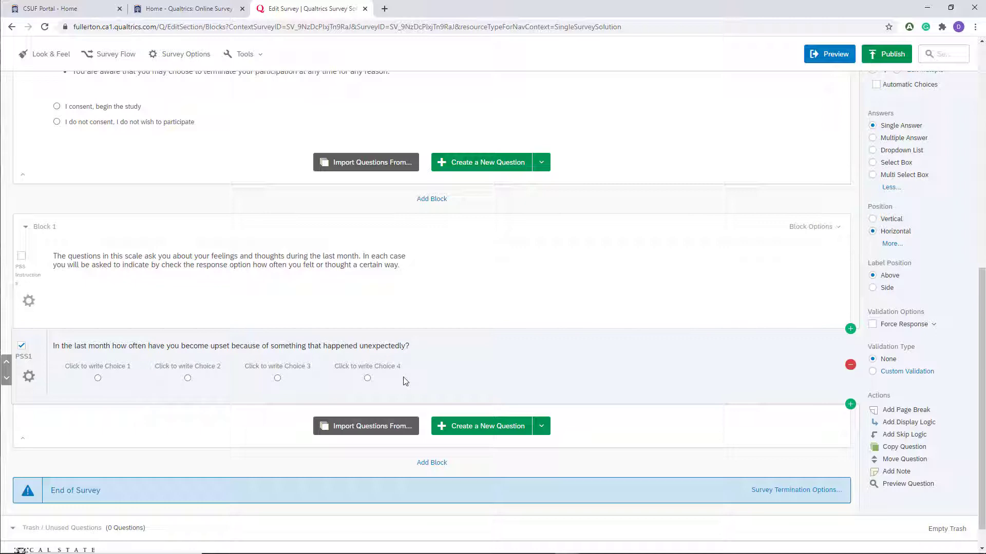
Step: Check the PDF's response scale, add a fifth answer choice to PSS1 and set the choices' position to vertical
{"action": "key", "text": "alt+Tab"}
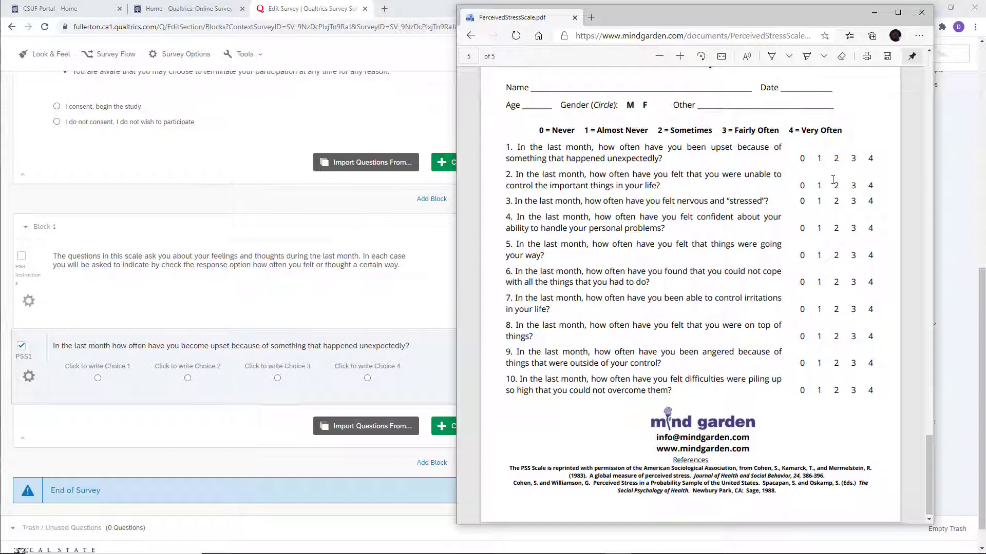
{"action": "scroll", "coordinate": [833, 179], "scroll_direction": "up", "scroll_amount": 3}
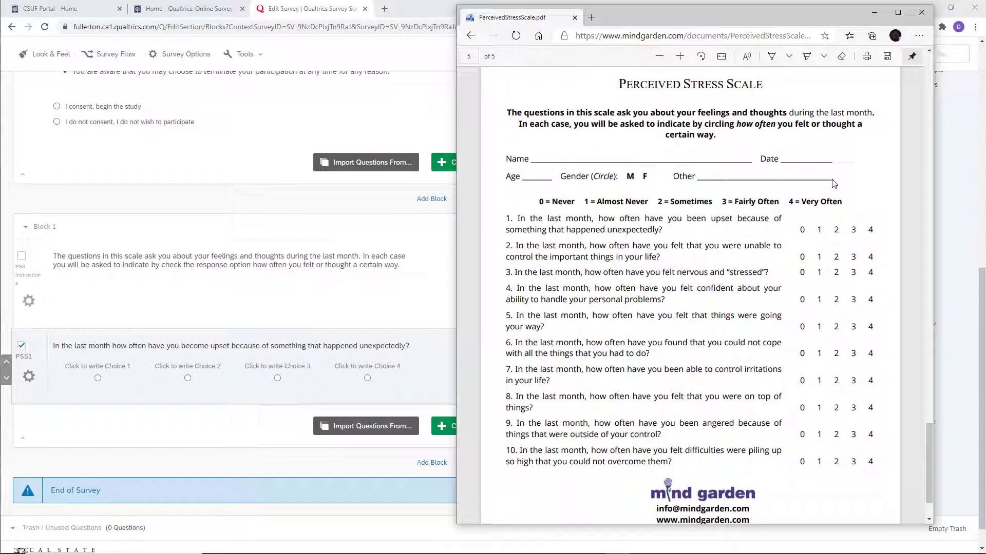
{"action": "left_click", "coordinate": [386, 378]}
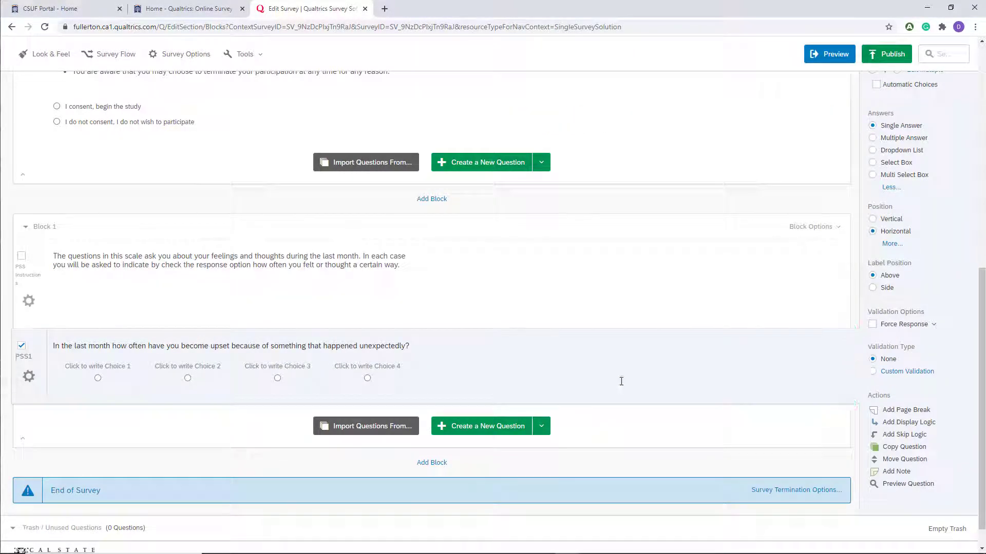
{"action": "scroll", "coordinate": [740, 293], "scroll_direction": "up", "scroll_amount": 2}
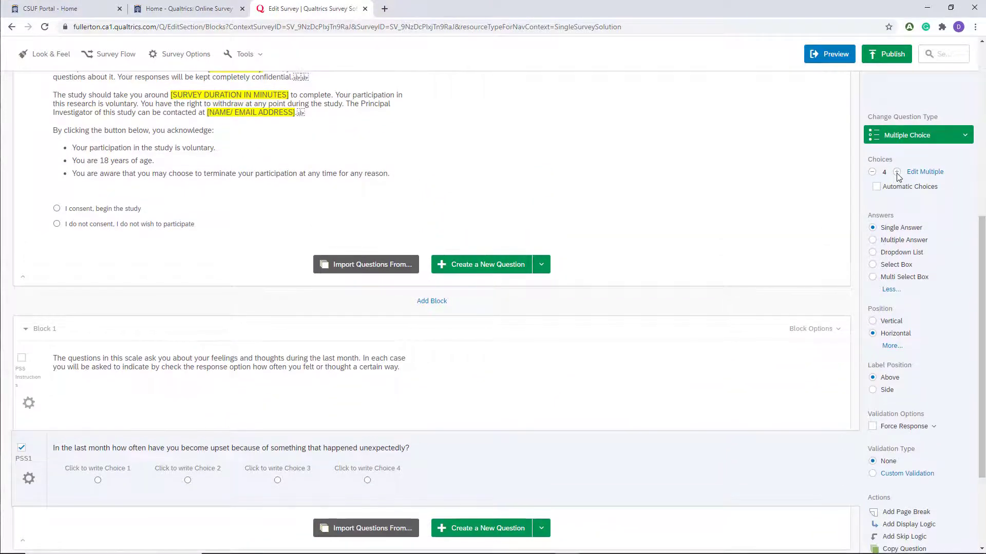
{"action": "left_click", "coordinate": [897, 172]}
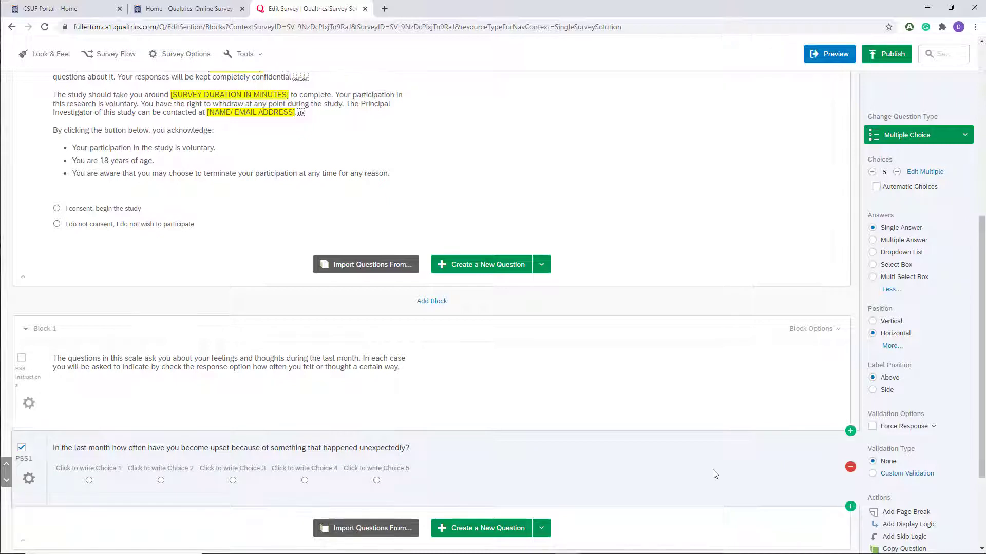
{"action": "scroll", "coordinate": [714, 472], "scroll_direction": "down", "scroll_amount": 3}
{"action": "left_click", "coordinate": [874, 191]}
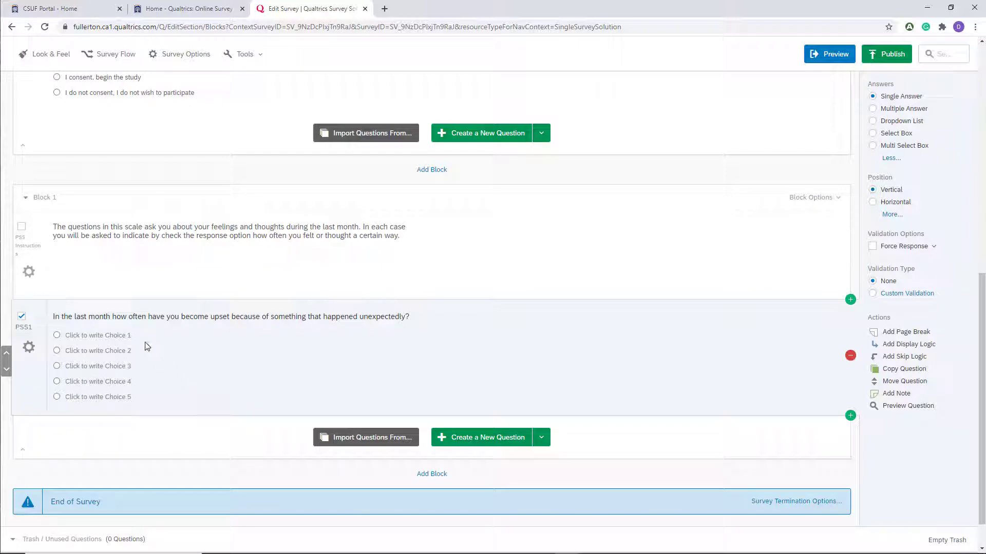
Step: Using the PDF's response scale, set PSS1's first answer choice to "Never"
{"action": "left_click", "coordinate": [96, 337]}
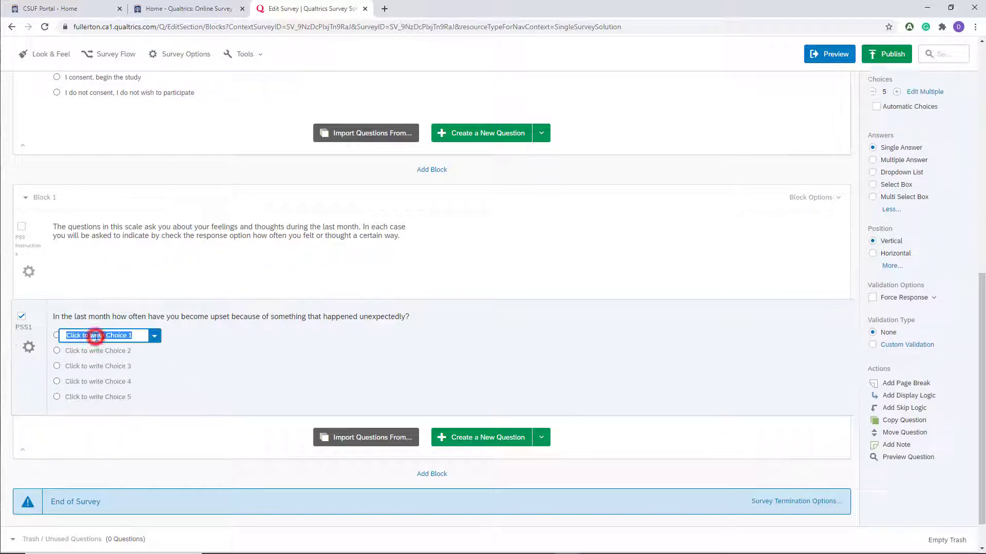
{"action": "key", "text": "alt+Tab"}
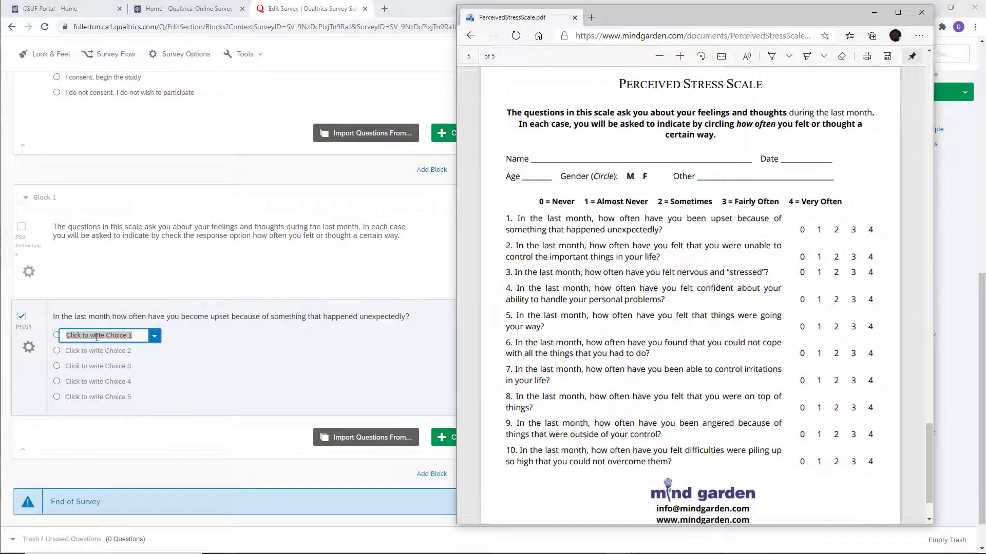
{"action": "left_click", "coordinate": [154, 337]}
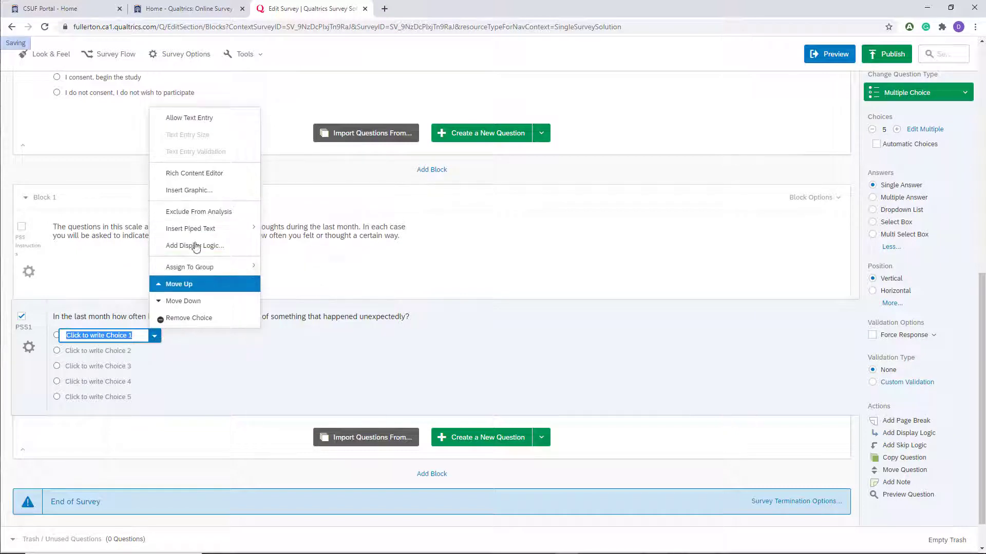
{"action": "mouse_move", "coordinate": [200, 234]}
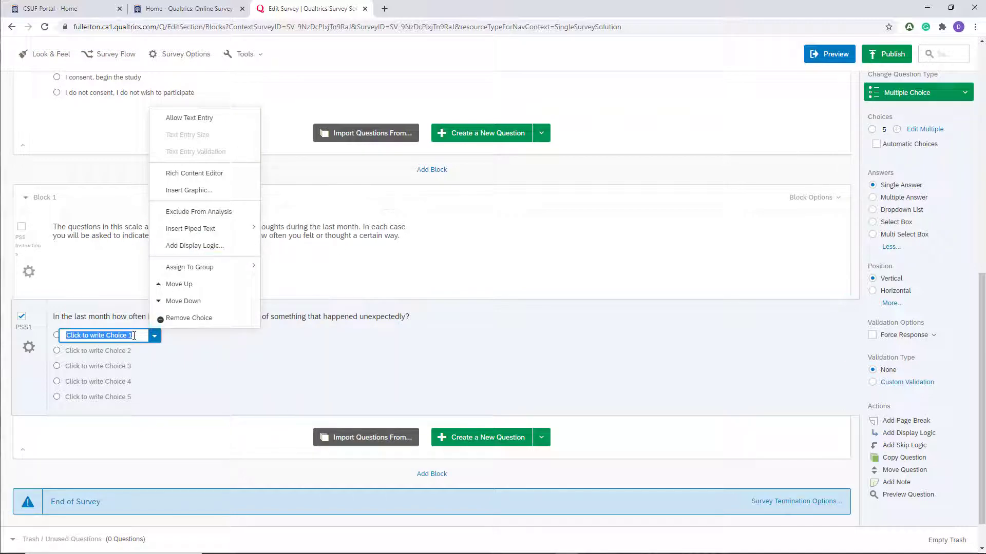
{"action": "key", "text": "alt+Tab"}
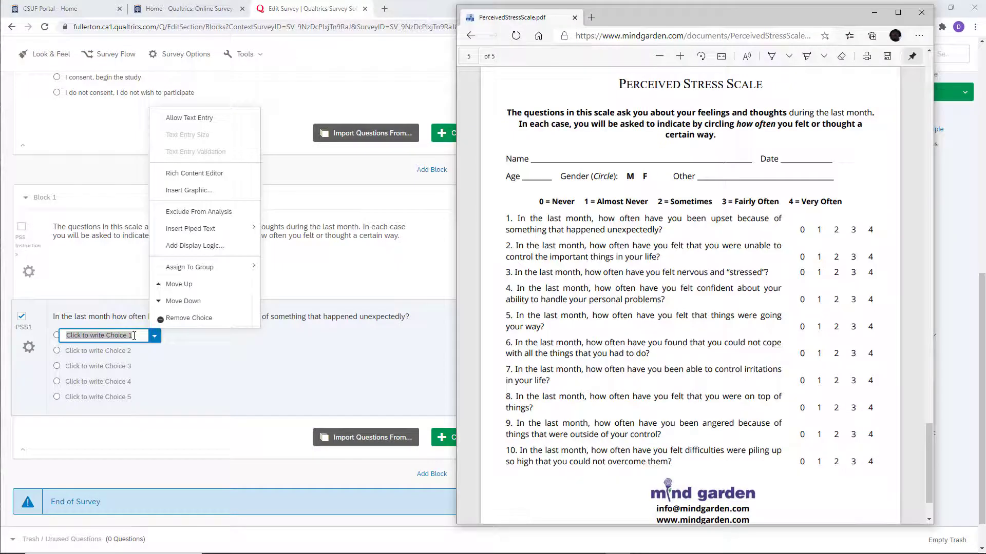
{"action": "key", "text": "alt+Tab"}
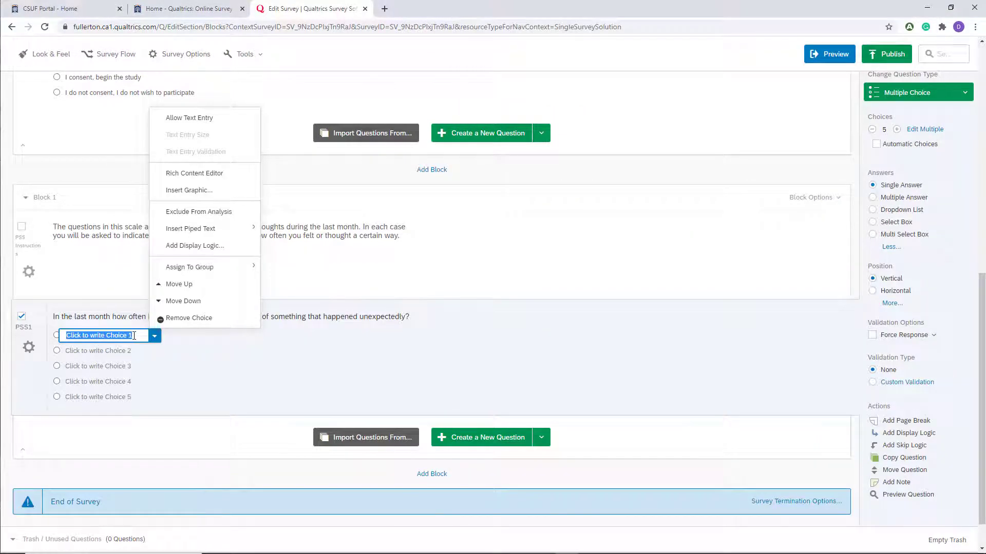
{"action": "type", "text": "Neve"}
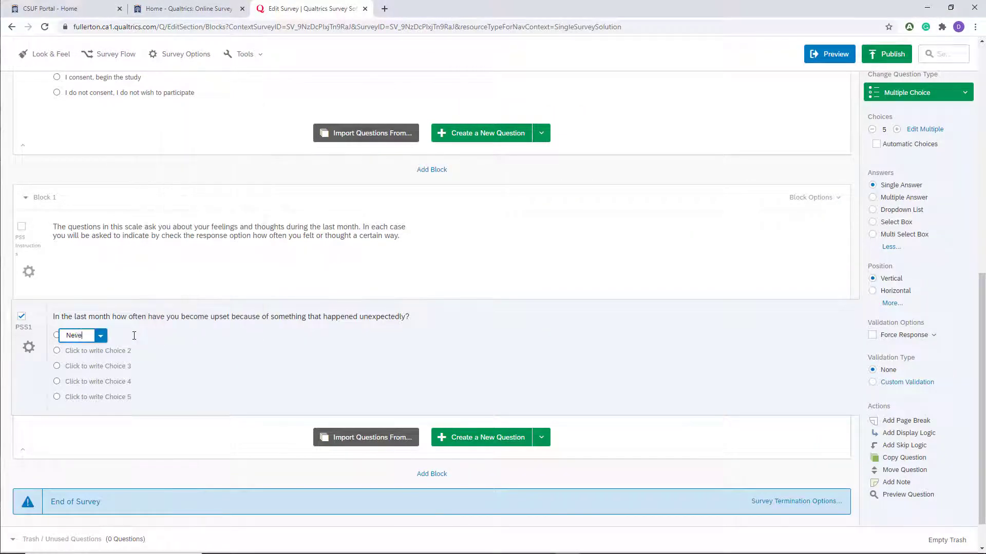
{"action": "type", "text": "r"}
{"action": "key", "text": "Return"}
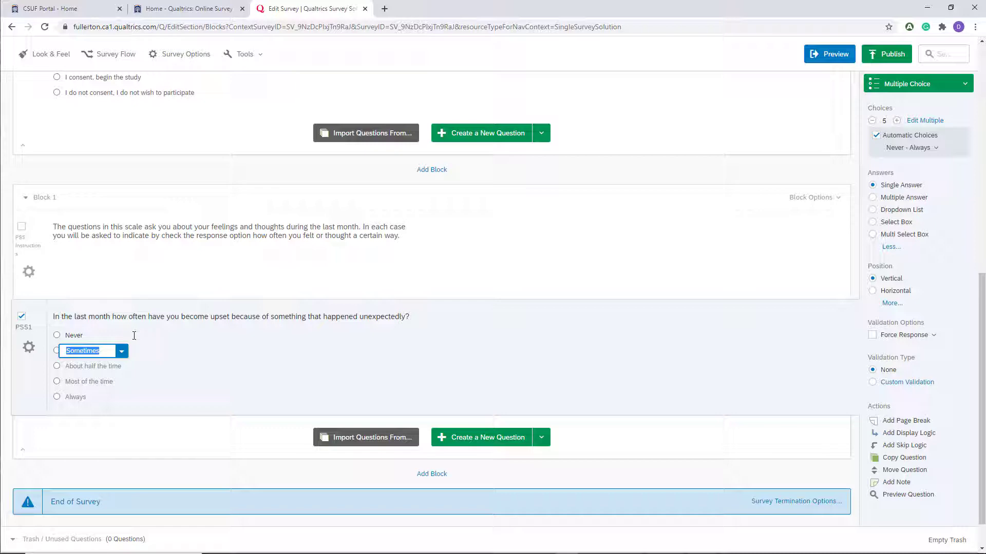
Step: Check the PDF's response scale and set PSS1's second answer choice to "Almost Never"
{"action": "key", "text": "alt+Tab"}
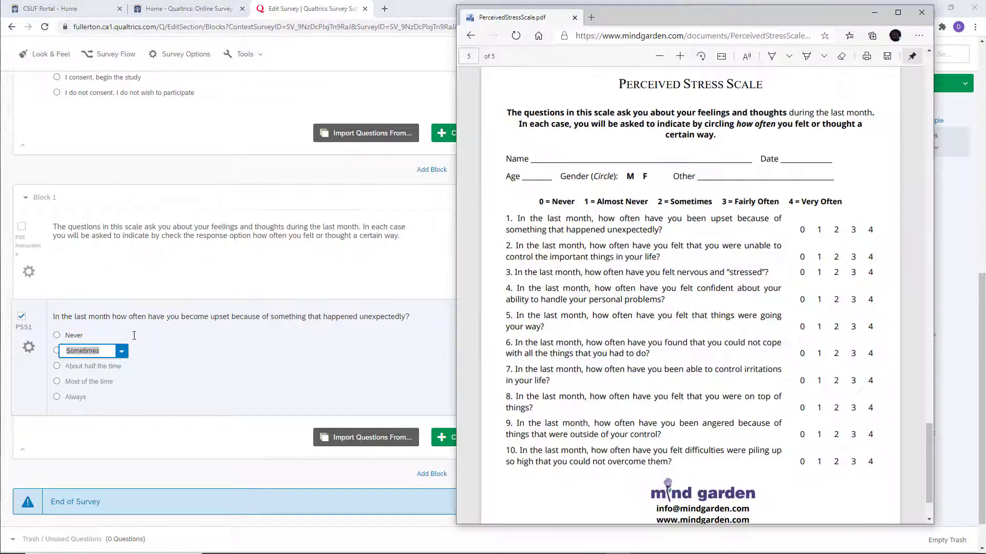
{"action": "key", "text": "alt+Tab"}
{"action": "type", "text": "A"}
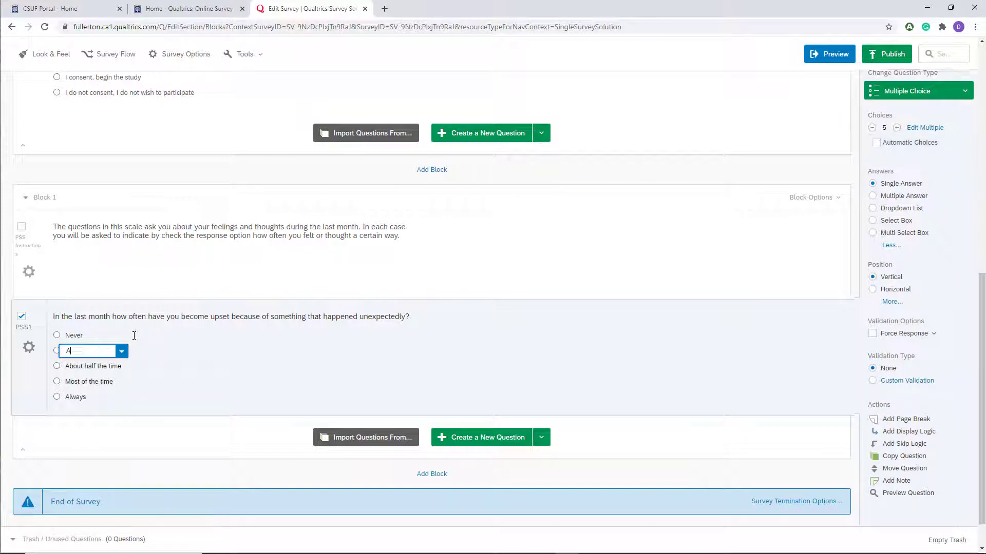
{"action": "type", "text": "lmost Ne"}
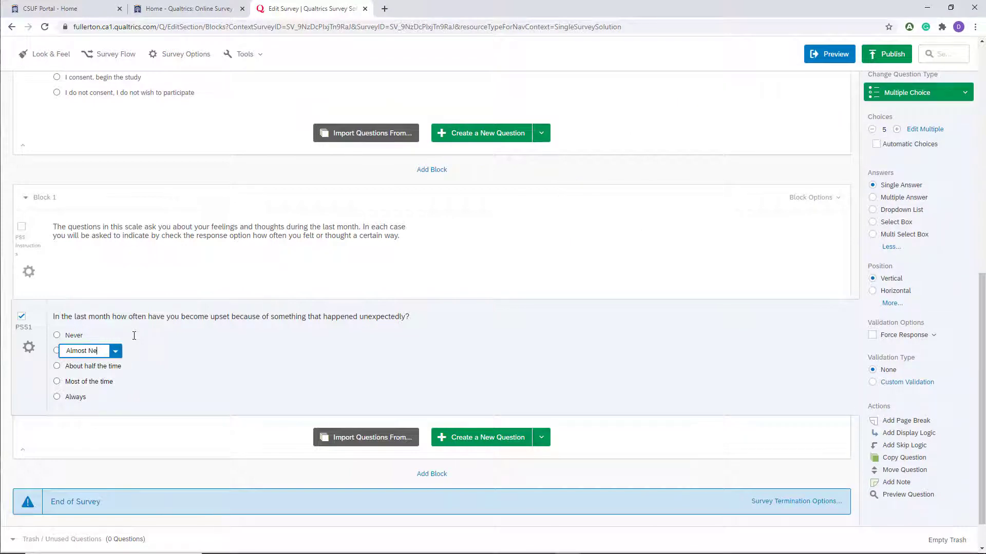
{"action": "type", "text": "ver"}
{"action": "key", "text": "Tab"}
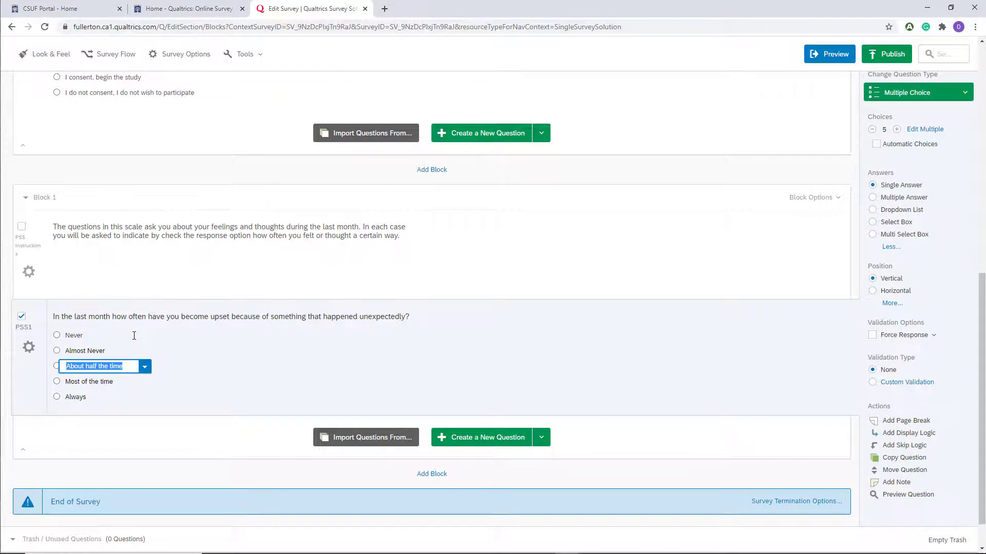
Step: Check the PDF's response scale and set PSS1's third answer choice to "Sometimes"
{"action": "key", "text": "alt+Tab"}
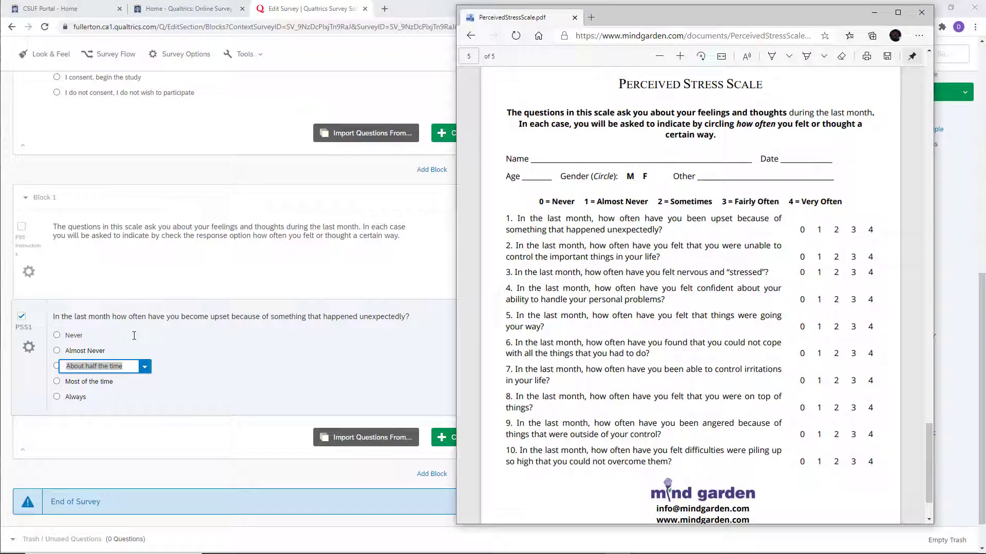
{"action": "key", "text": "alt+Tab"}
{"action": "type", "text": "Sometimes"}
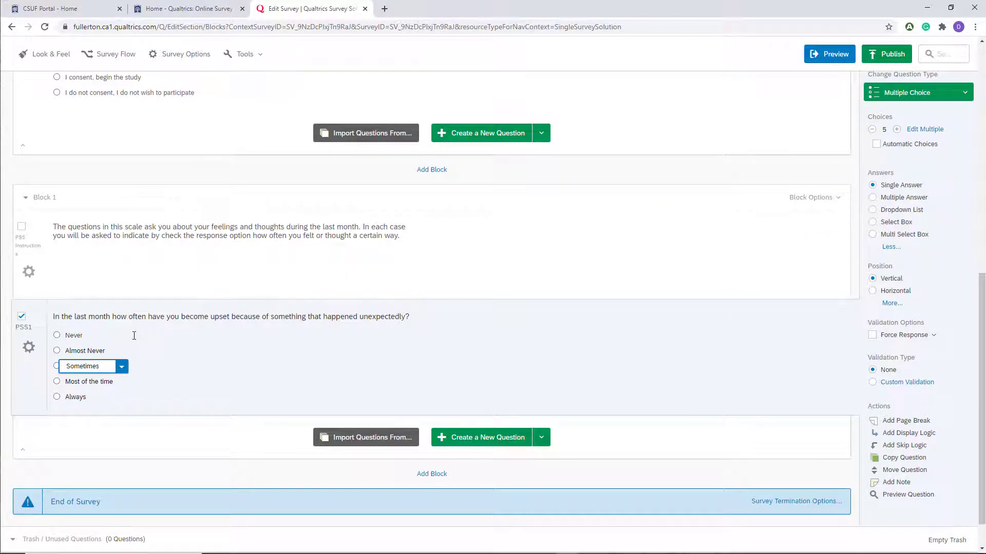
{"action": "key", "text": "Tab"}
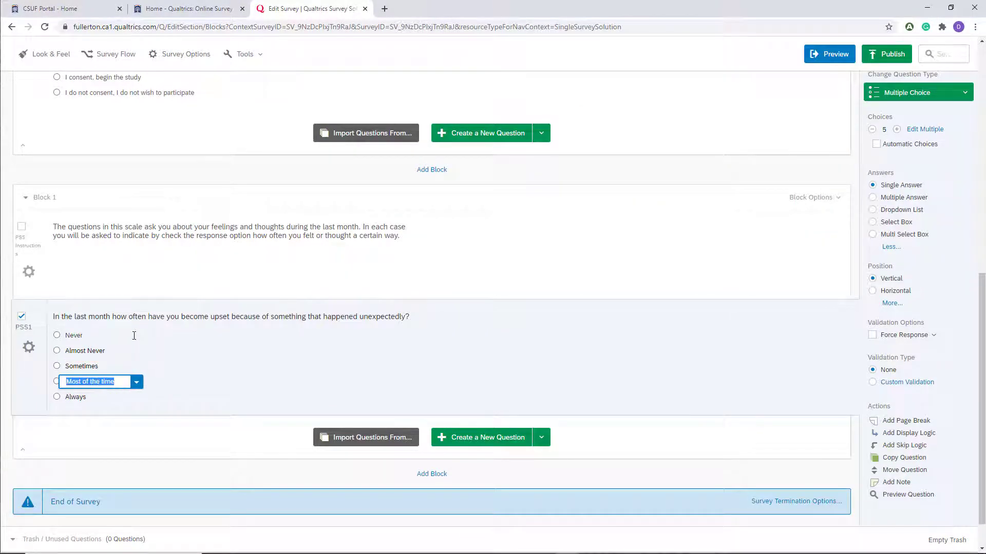
Step: Check the PDF's response scale and set PSS1's fourth answer choice to "Fairly Often"
{"action": "key", "text": "alt+Tab"}
{"action": "key", "text": "alt+Tab"}
{"action": "type", "text": "Fra"}
{"action": "key", "text": "BackSpace"}
{"action": "key", "text": "BackSpace"}
{"action": "type", "text": "ai"}
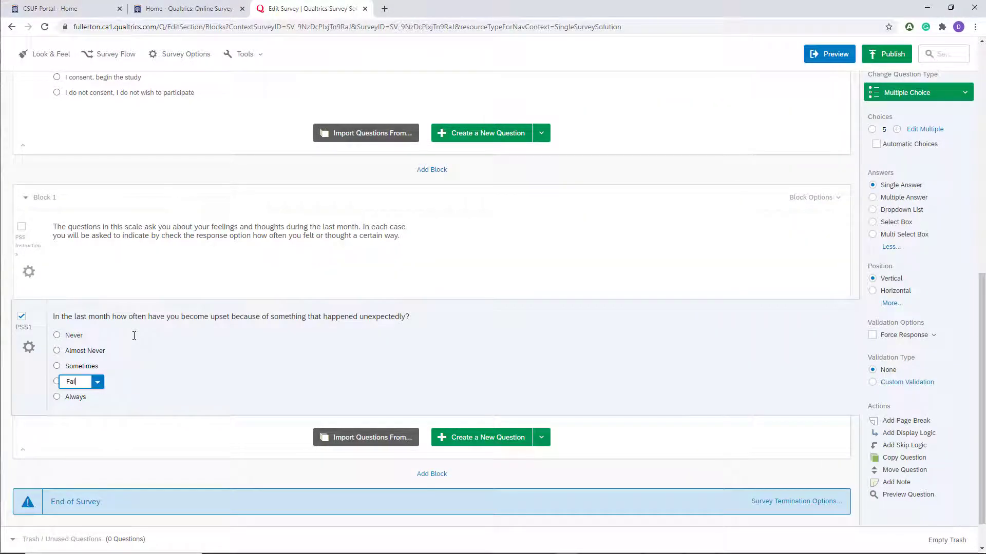
{"action": "type", "text": "rly Often"}
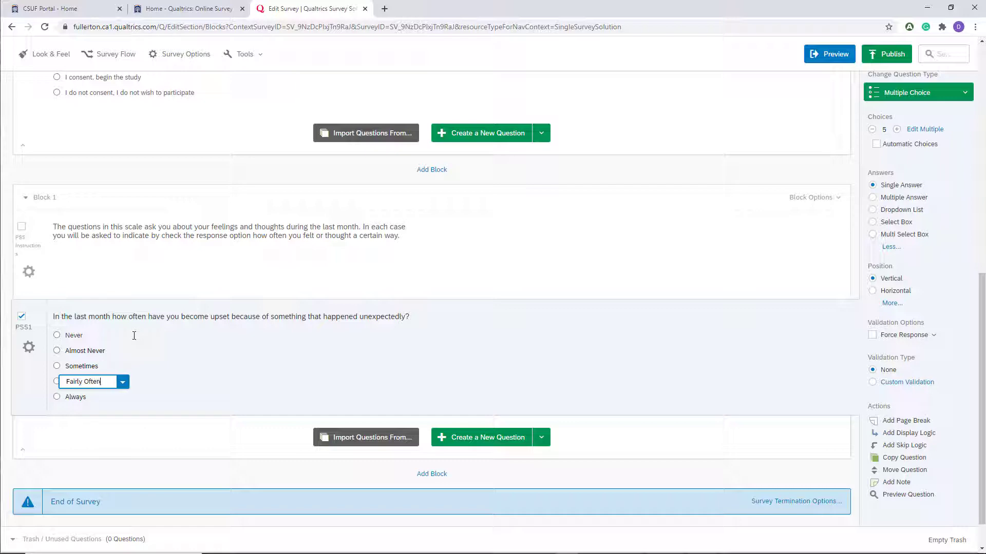
{"action": "key", "text": "Tab"}
Step: Check the PDF's response scale and set PSS1's fifth answer choice to "Very Often"
{"action": "key", "text": "alt+Tab"}
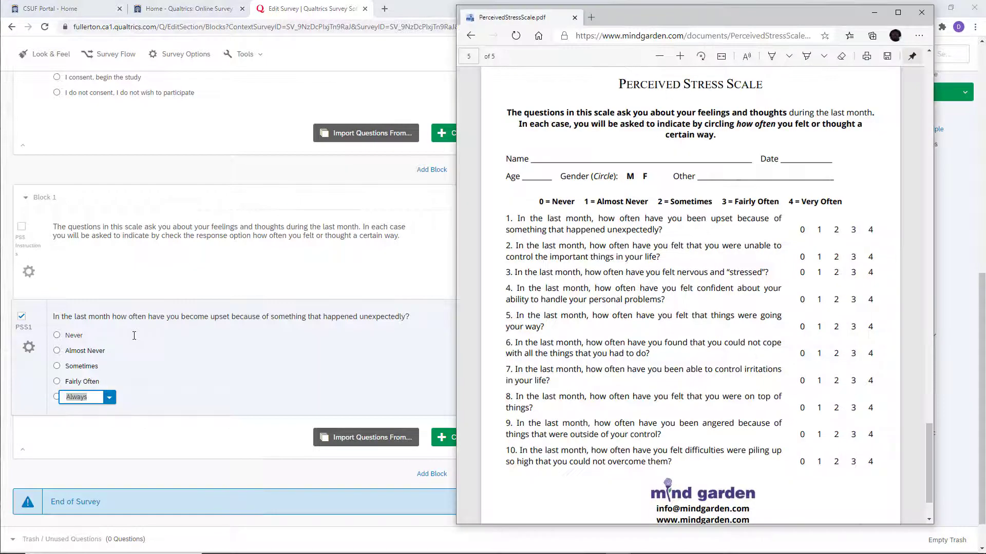
{"action": "key", "text": "alt+Tab"}
{"action": "type", "text": "Very Often"}
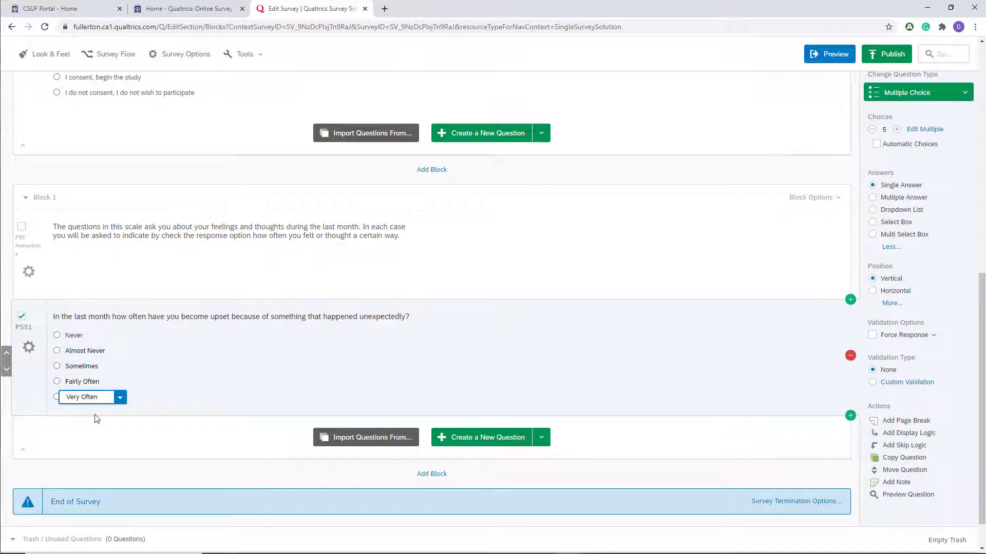
Step: Check the numbers assigned to the responses in the PDF and open the scoring for PSS1
{"action": "key", "text": "alt+Tab"}
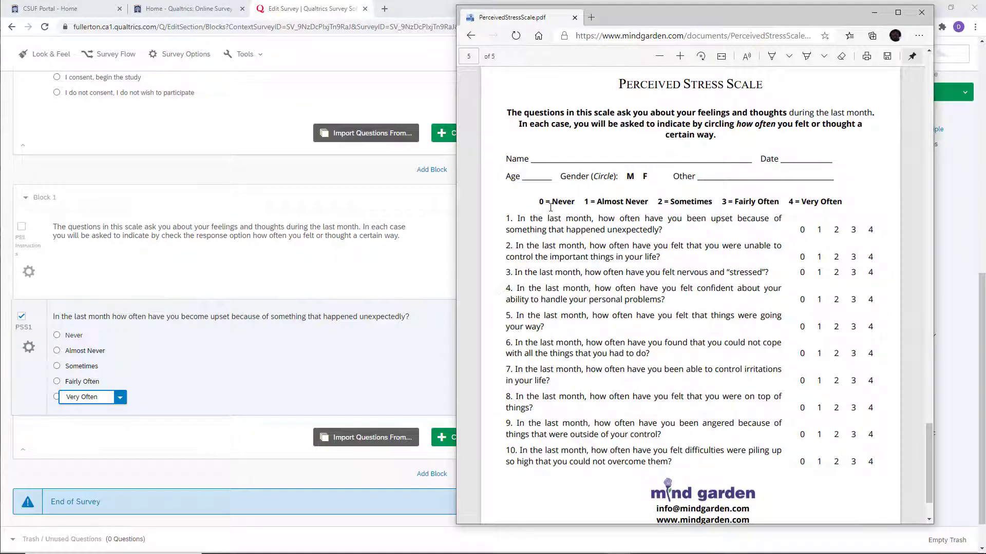
{"action": "left_click", "coordinate": [200, 354]}
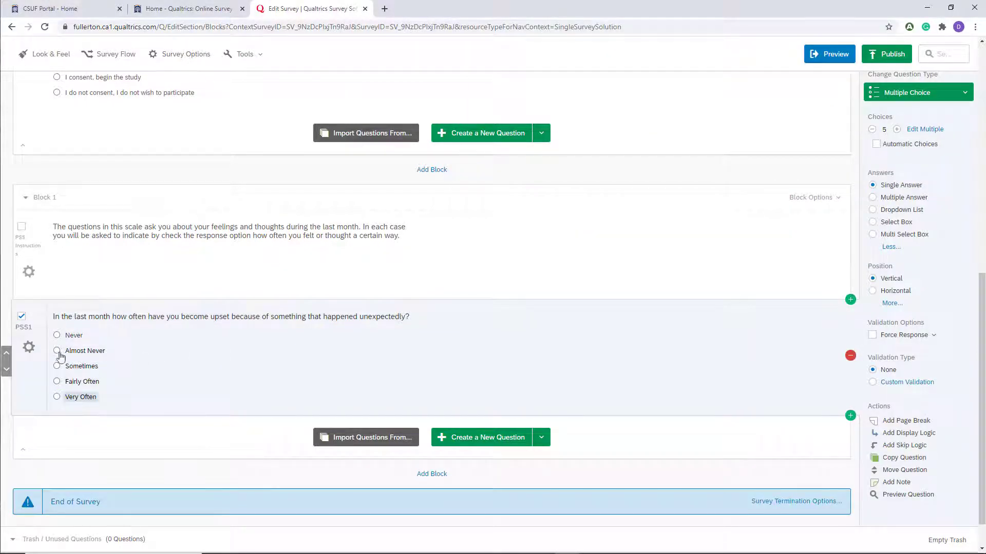
{"action": "left_click", "coordinate": [29, 349]}
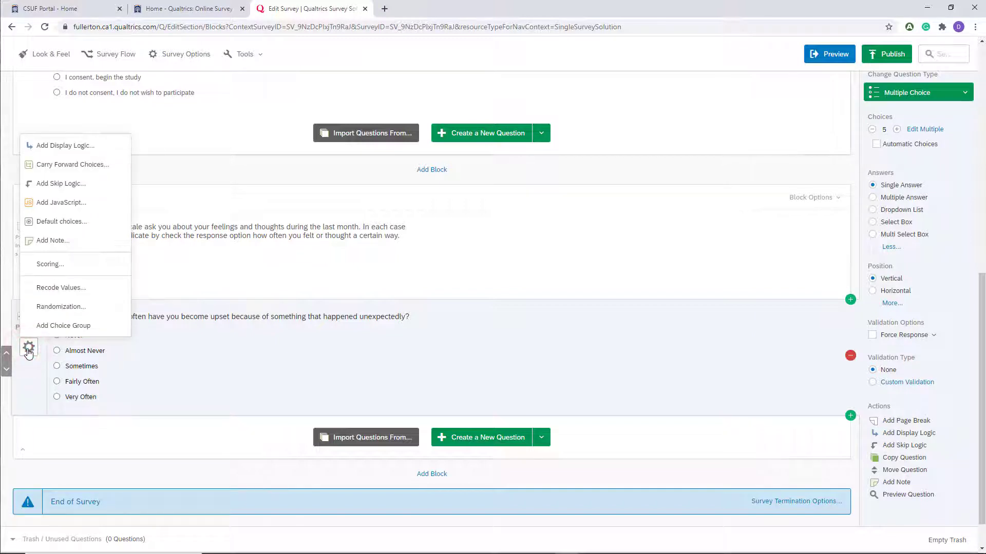
{"action": "left_click", "coordinate": [51, 265]}
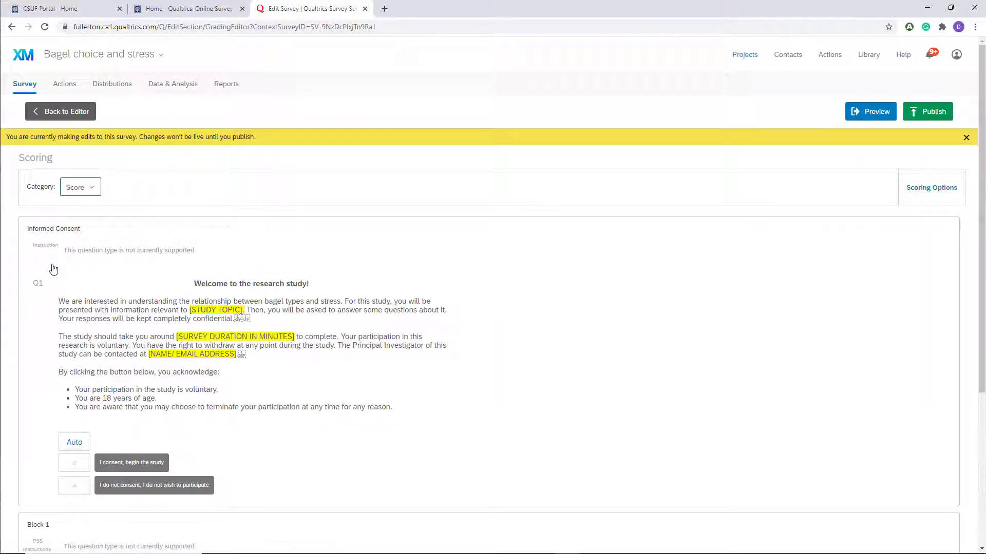
{"action": "scroll", "coordinate": [394, 396], "scroll_direction": "down", "scroll_amount": 5}
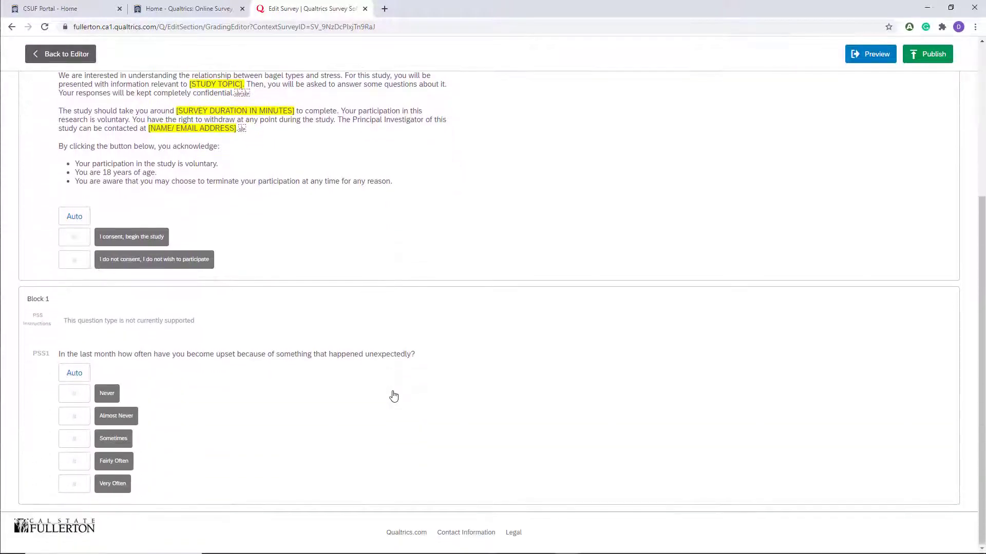
Step: Try automatic scoring for PSS1's choices, compare it with the PDF's scale and clear the scores
{"action": "left_click", "coordinate": [79, 376]}
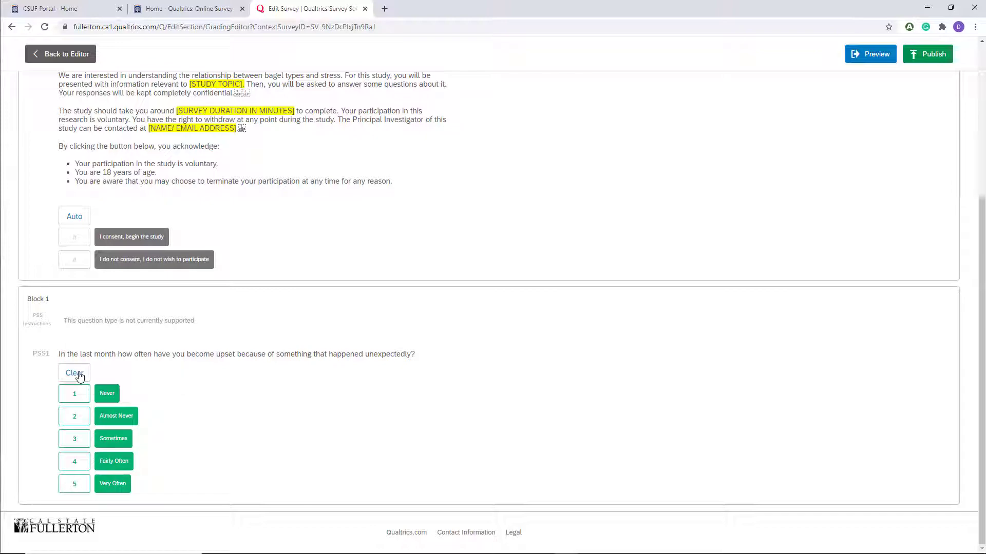
{"action": "key", "text": "alt+Tab"}
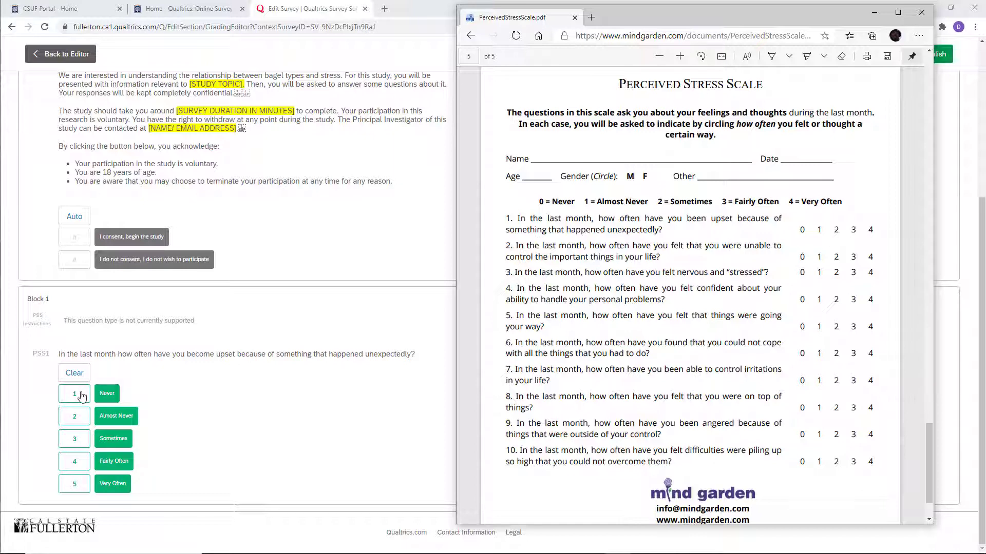
{"action": "key", "text": "alt+Tab"}
{"action": "left_click", "coordinate": [81, 394]}
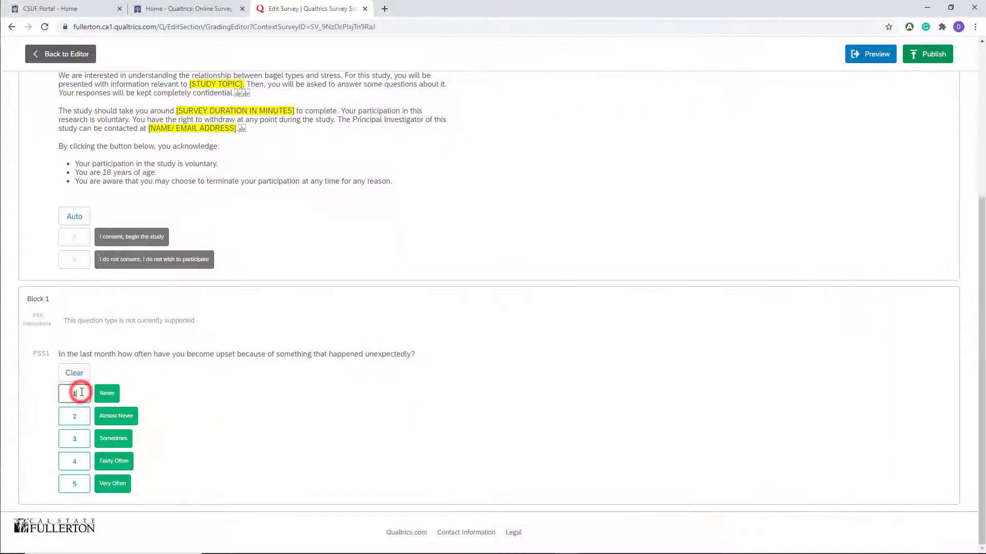
{"action": "type", "text": "1"}
{"action": "key", "text": "Return"}
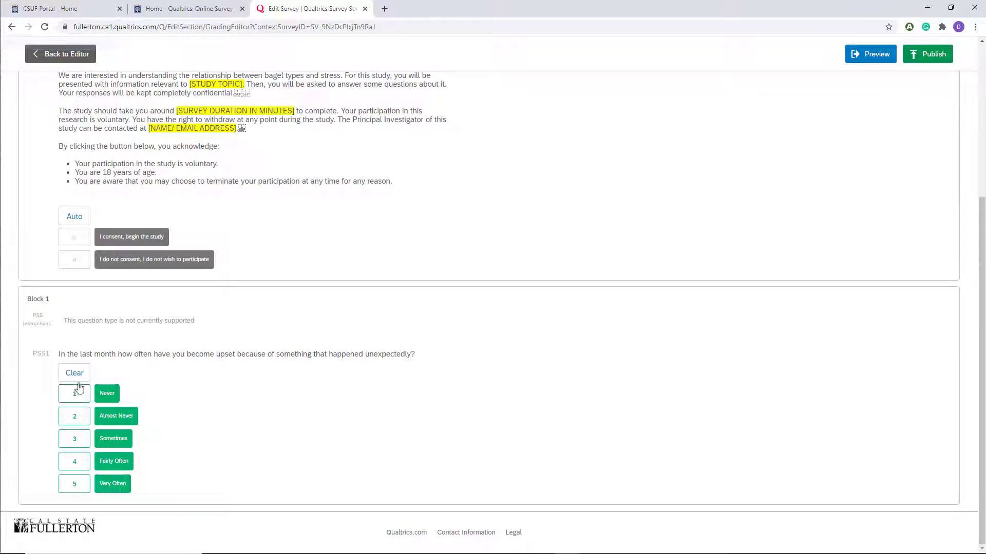
{"action": "left_click", "coordinate": [75, 373]}
Step: Score PSS1's first two answer choices with 0 for Never and 1 for Almost Never
{"action": "left_click", "coordinate": [75, 394]}
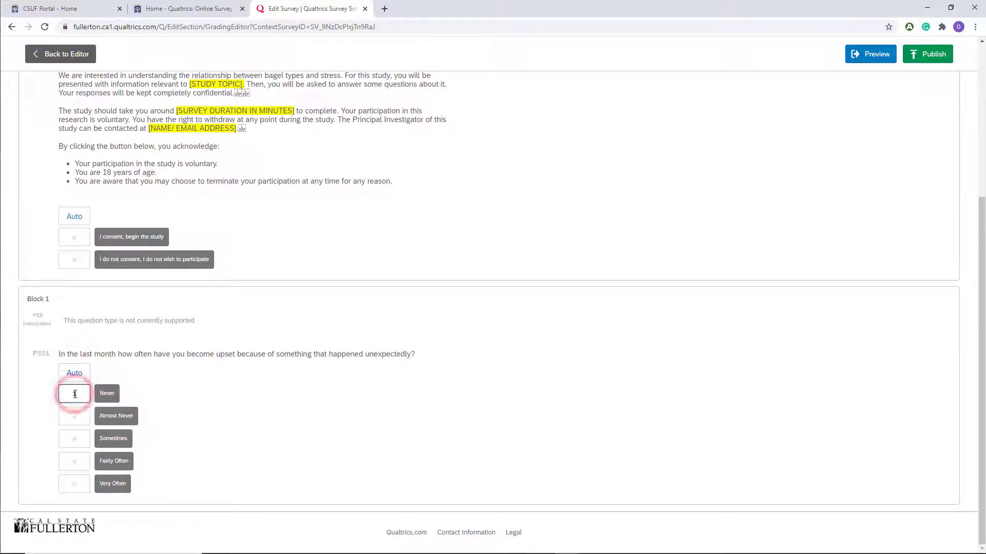
{"action": "type", "text": "01"}
{"action": "left_click", "coordinate": [82, 394]}
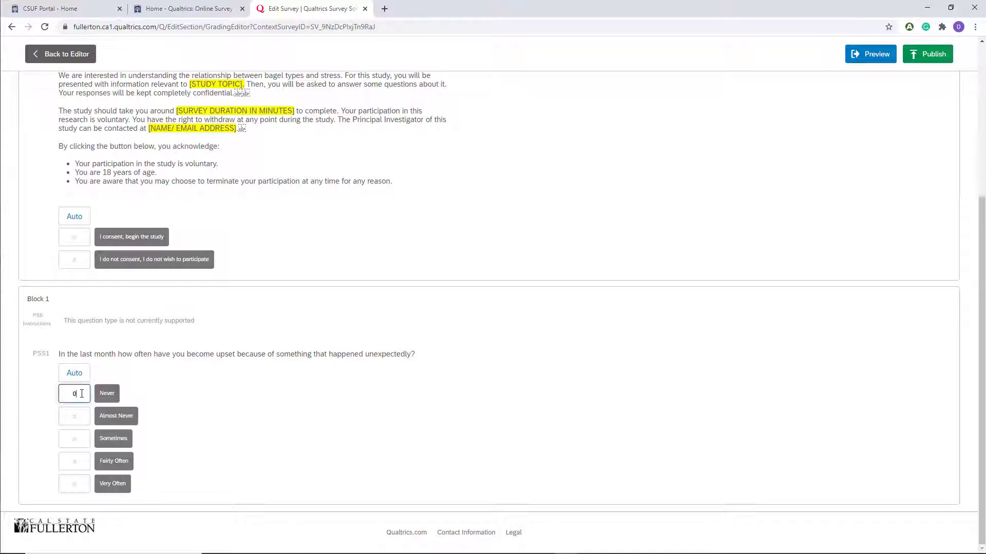
{"action": "double_click", "coordinate": [81, 394]}
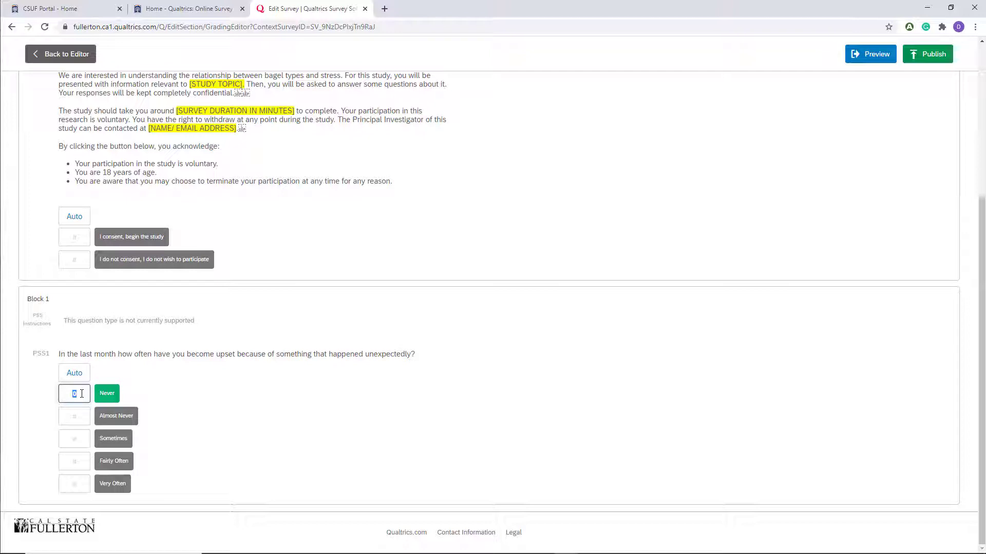
{"action": "left_click", "coordinate": [78, 414]}
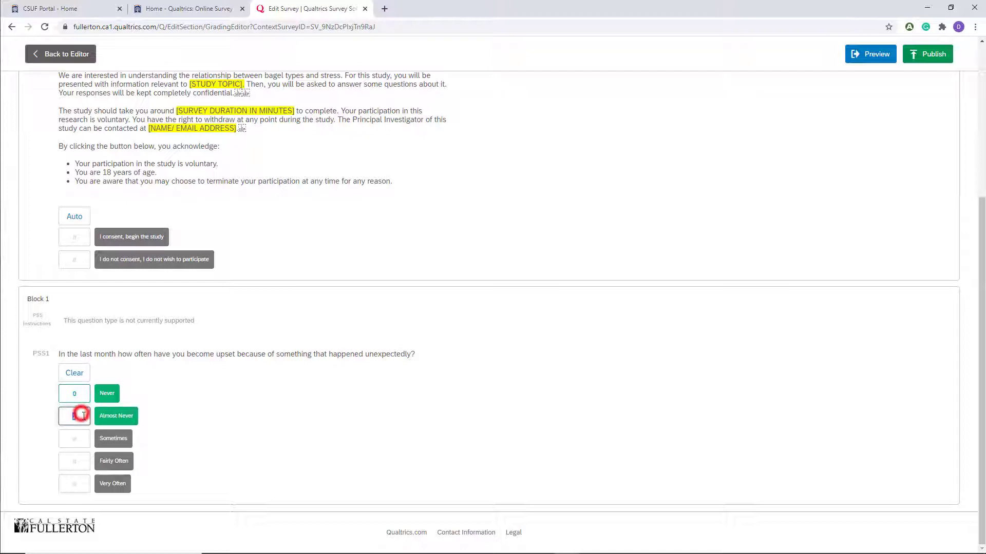
Step: Score PSS1's Sometimes as 2 and Fairly Often as 3, add a score for Very Often, and return to the survey editor
{"action": "left_click", "coordinate": [85, 440]}
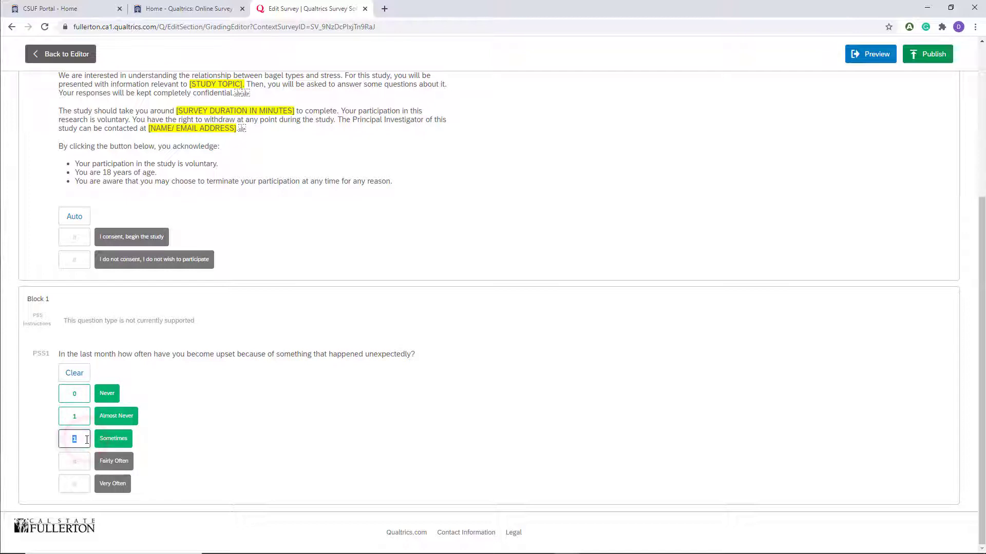
{"action": "type", "text": "2"}
{"action": "left_click", "coordinate": [81, 464]}
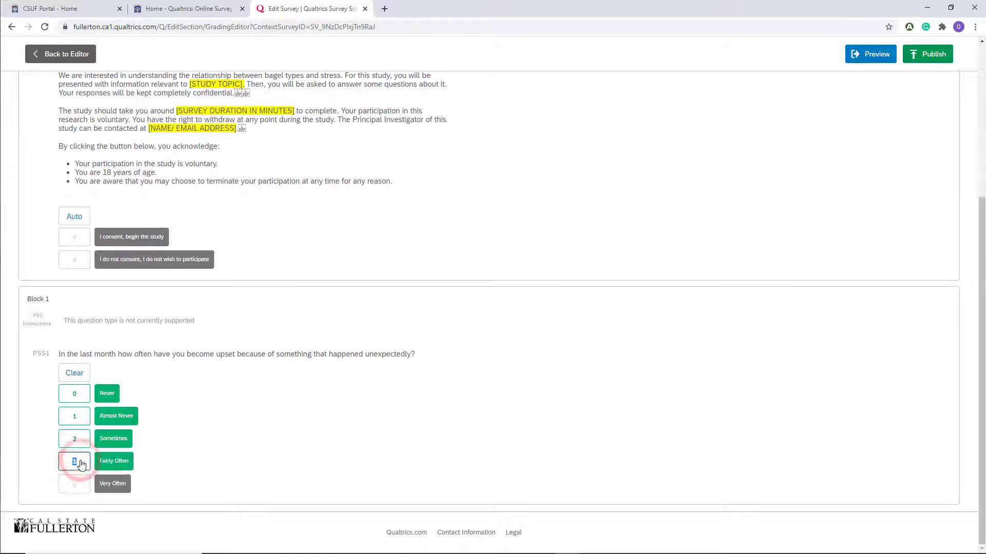
{"action": "type", "text": "3"}
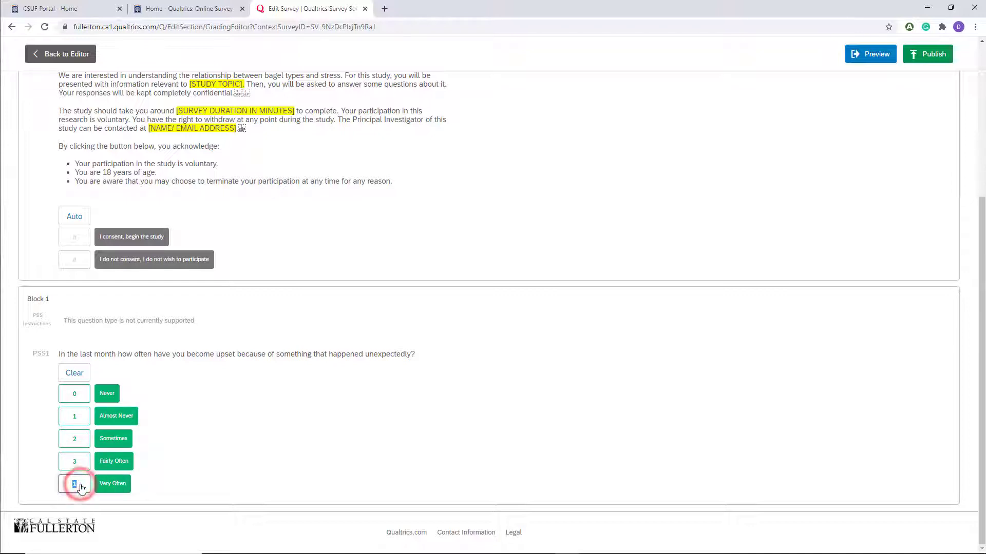
{"action": "left_click", "coordinate": [210, 464]}
{"action": "left_click", "coordinate": [81, 56]}
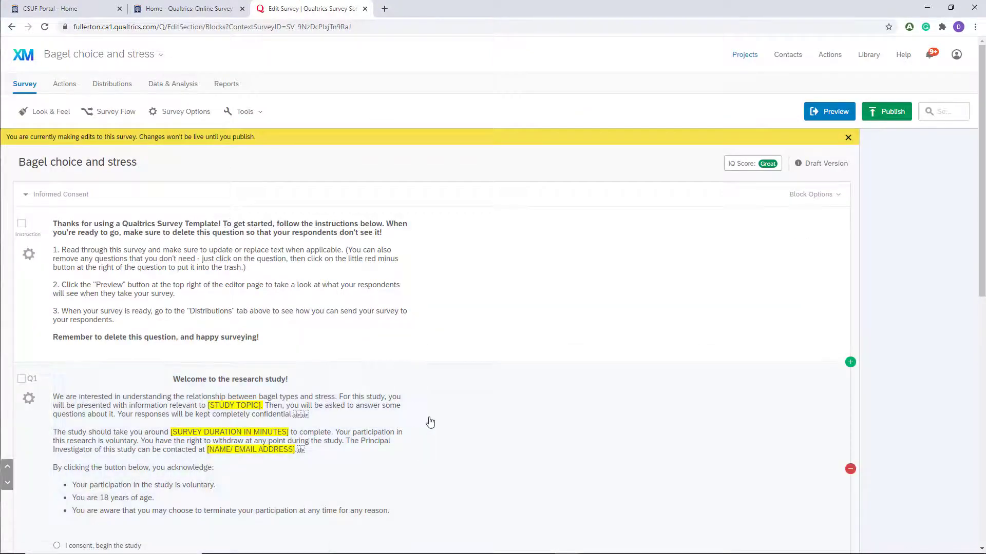
Step: Review the survey from the informed consent text to the PSS instructions and PSS1 question in Block 1
{"action": "scroll", "coordinate": [430, 421], "scroll_direction": "down", "scroll_amount": 8}
{"action": "scroll", "coordinate": [431, 421], "scroll_direction": "down", "scroll_amount": 2}
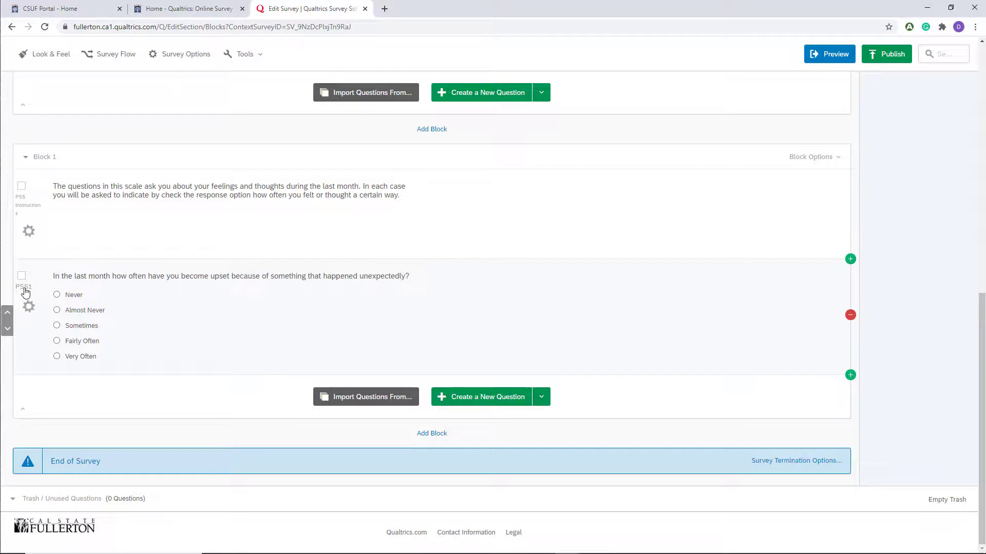
{"action": "scroll", "coordinate": [464, 354], "scroll_direction": "up", "scroll_amount": 5}
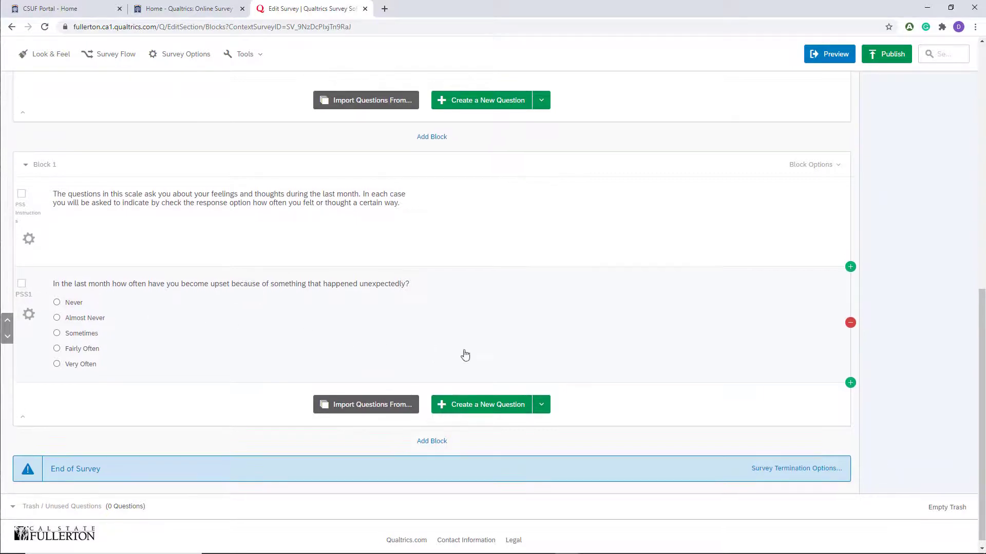
{"action": "scroll", "coordinate": [673, 383], "scroll_direction": "up", "scroll_amount": 5}
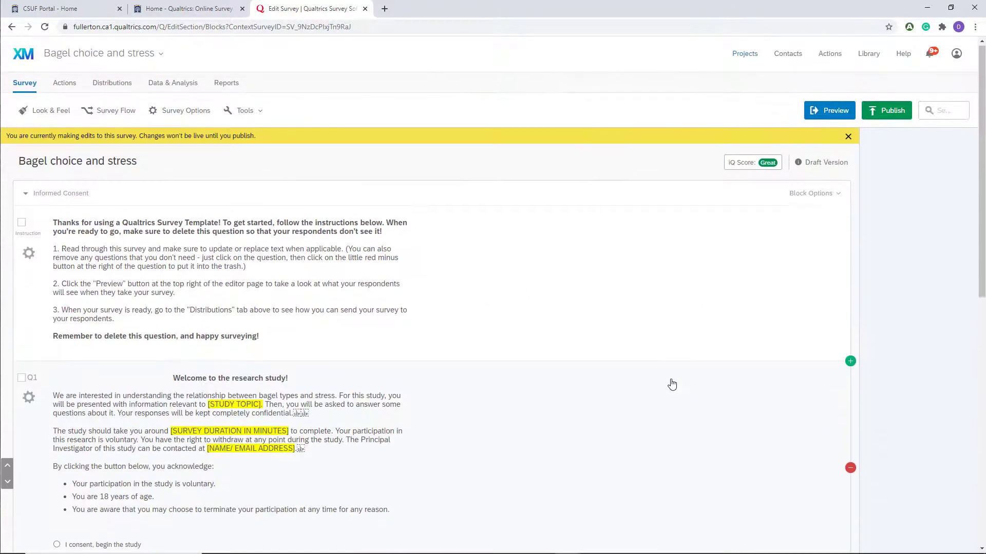
{"action": "scroll", "coordinate": [672, 384], "scroll_direction": "down", "scroll_amount": 11}
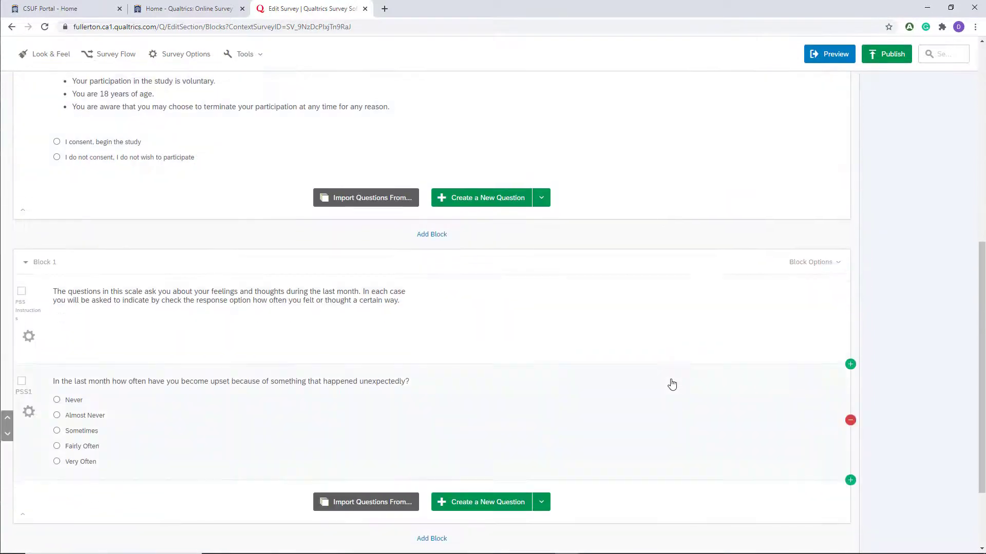
{"action": "scroll", "coordinate": [565, 467], "scroll_direction": "down", "scroll_amount": 1}
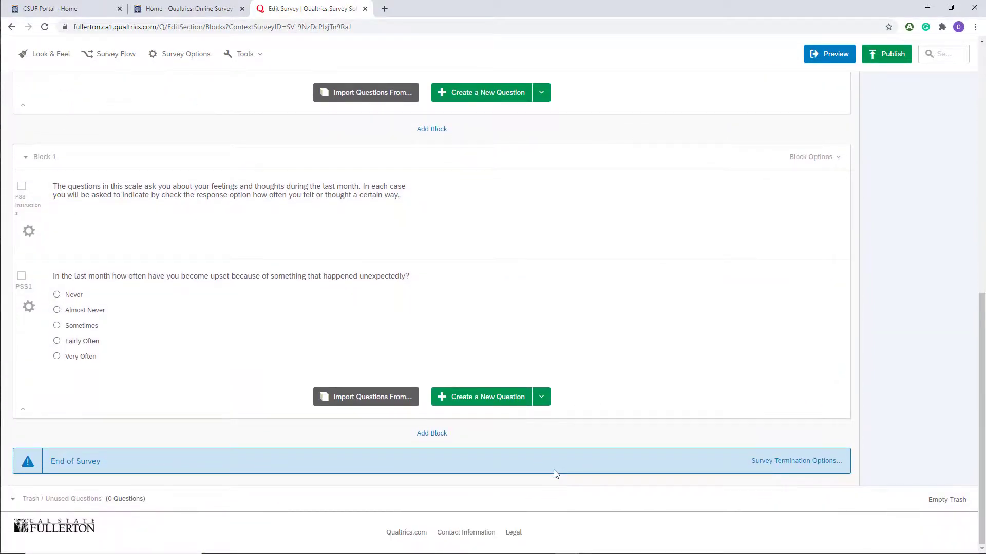